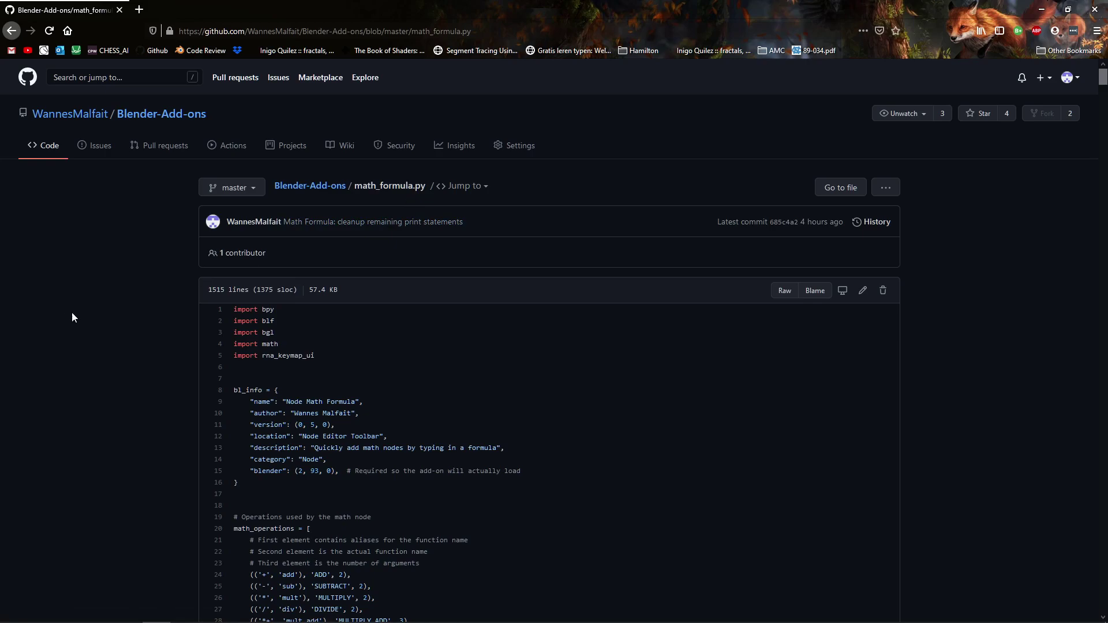
Step: Leave the math_formula.py source on GitHub and bring up Blender's Shading node editor
key(alt+Tab)
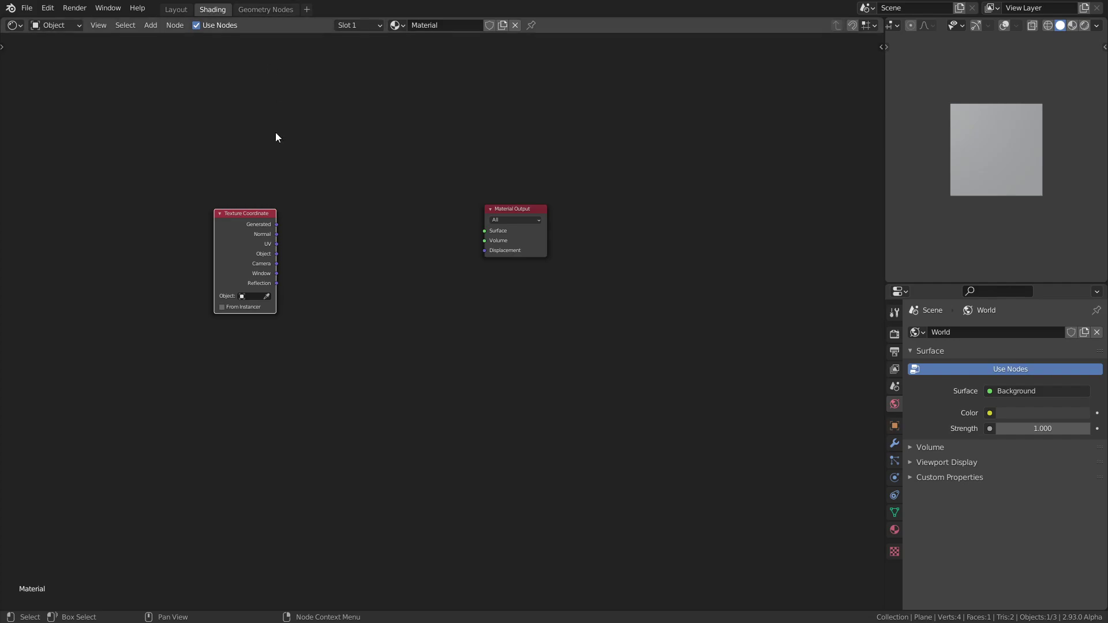
click(47, 8)
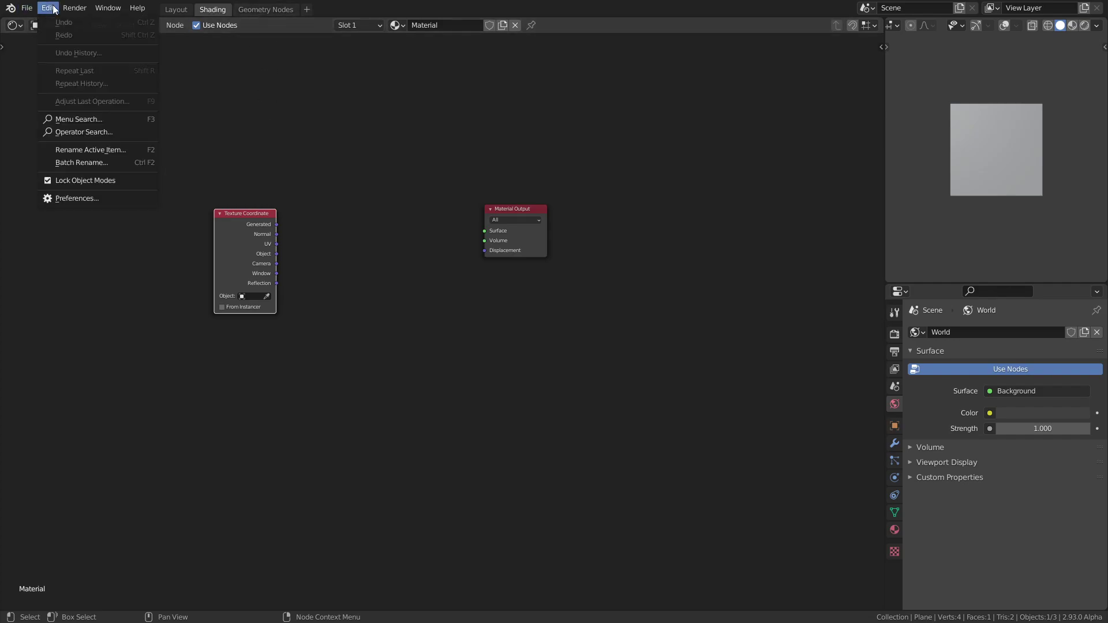
click(78, 199)
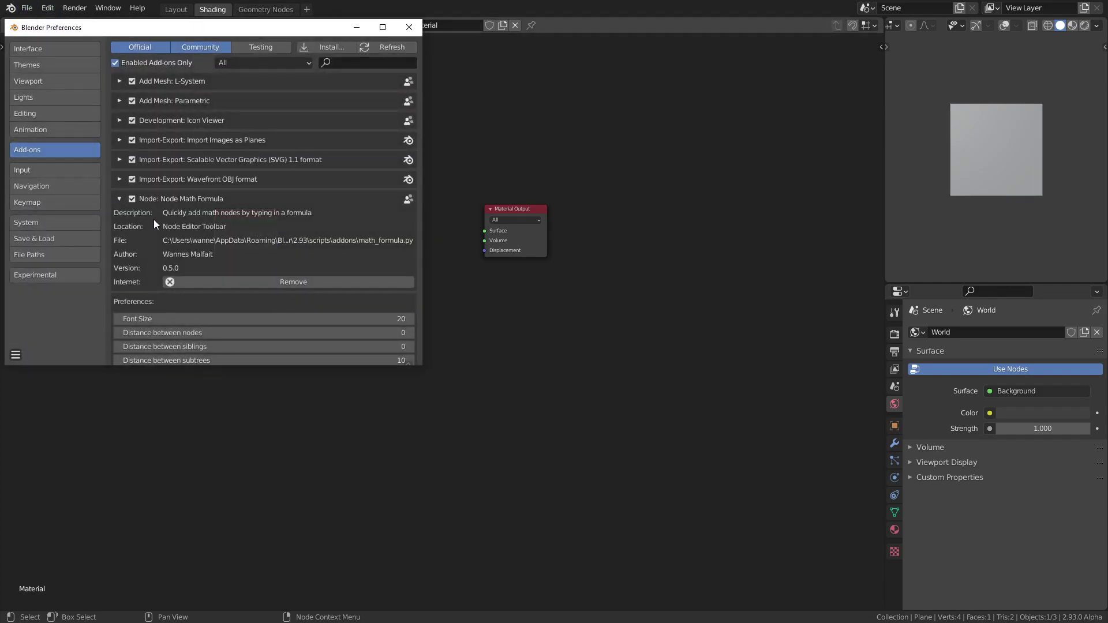
scroll(153, 220, down, 4)
scroll(147, 224, up, 4)
scroll(147, 221, down, 5)
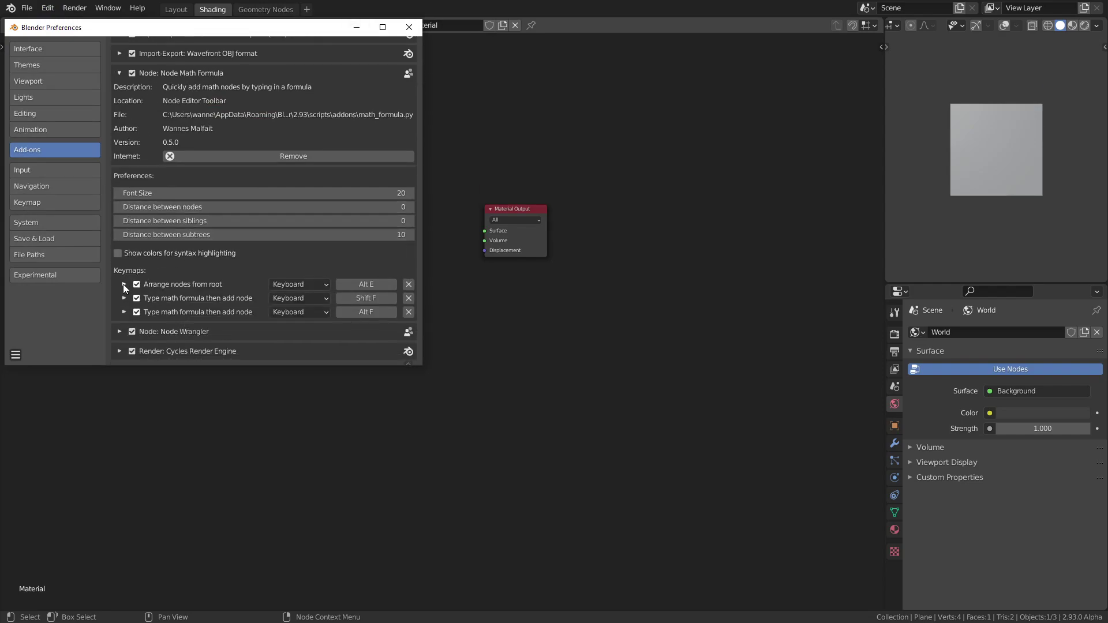
click(123, 298)
scroll(123, 294, down, 3)
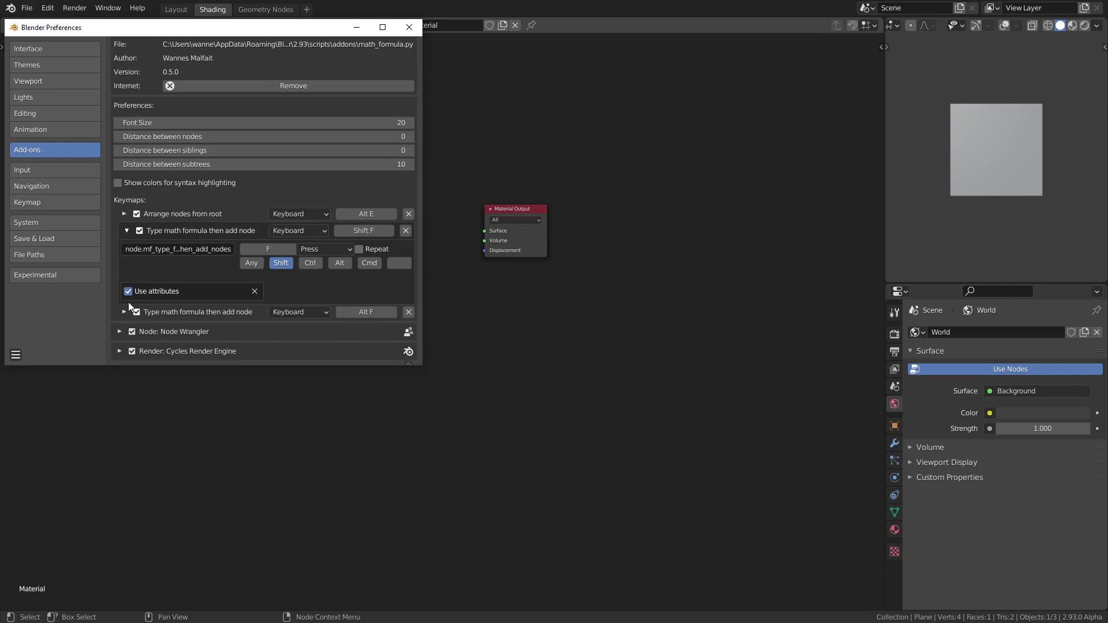
click(126, 308)
scroll(183, 270, down, 3)
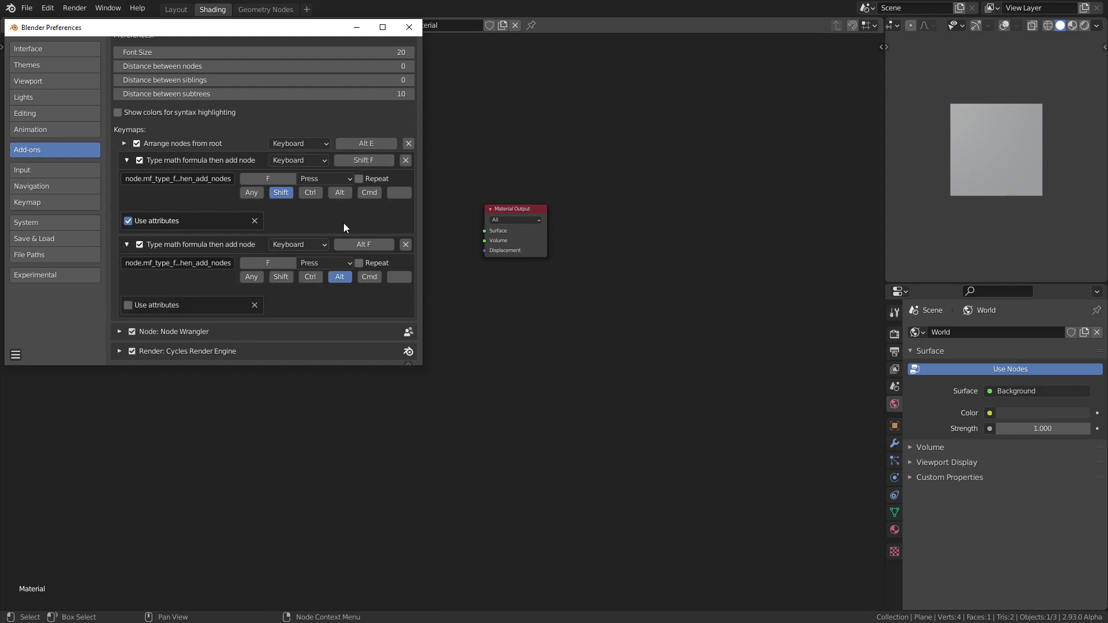
click(126, 160)
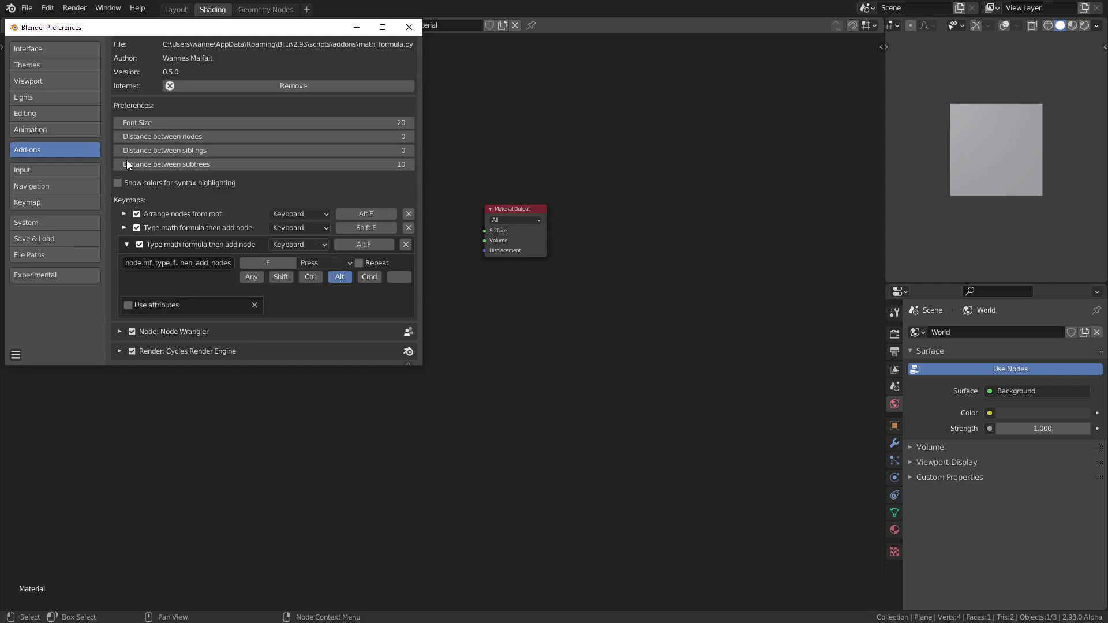
click(126, 245)
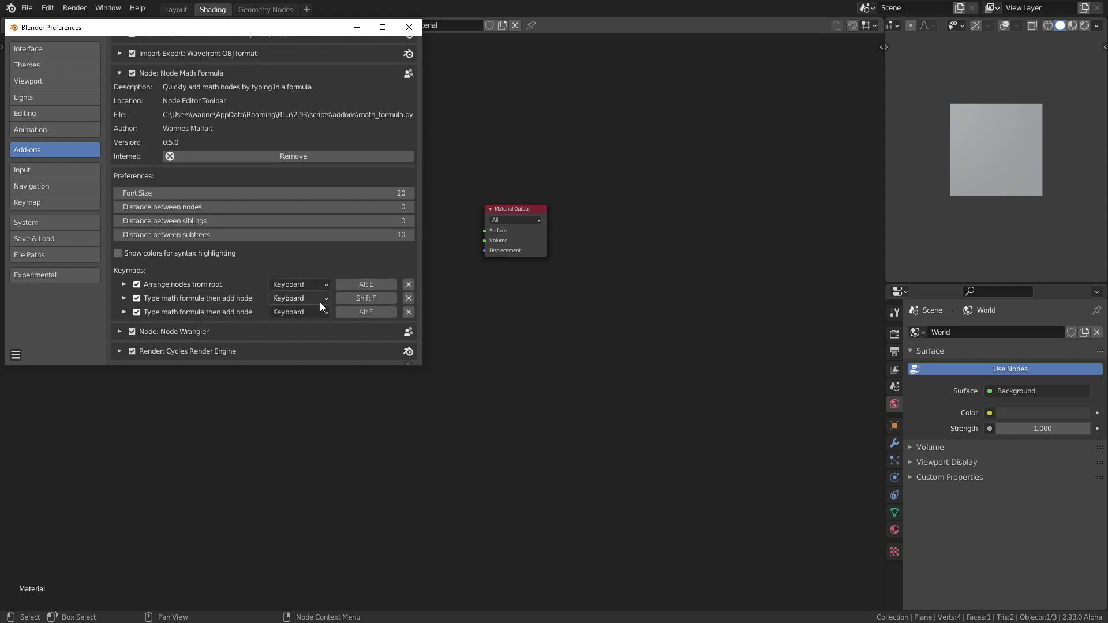
click(366, 298)
scroll(231, 289, up, 3)
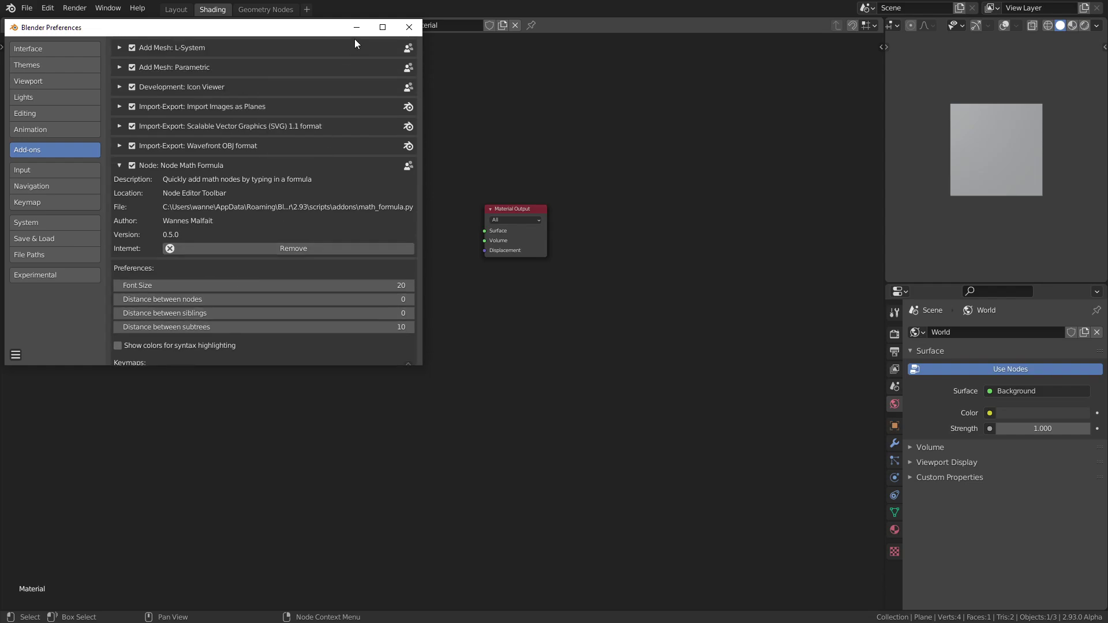
click(409, 27)
click(219, 135)
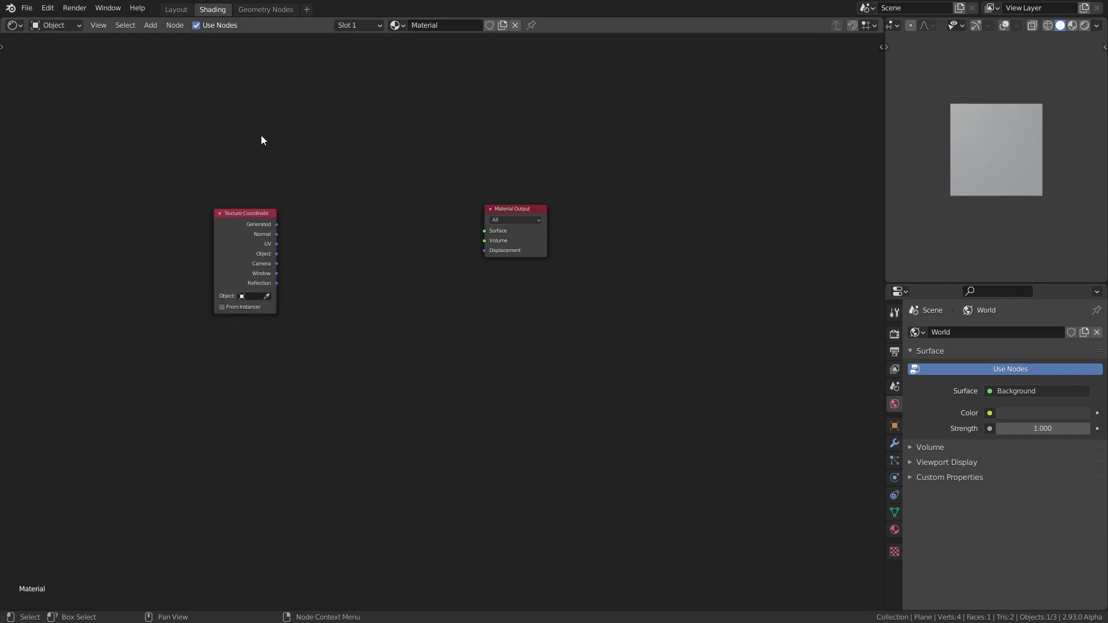
Step: Try the formula prompt, then zoom and pan the node view so the nodes sit lower
key(alt+f)
key(Escape)
key(alt+f)
key(Escape)
scroll(255, 135, up, 1)
middle_drag(257, 116, 203, 166)
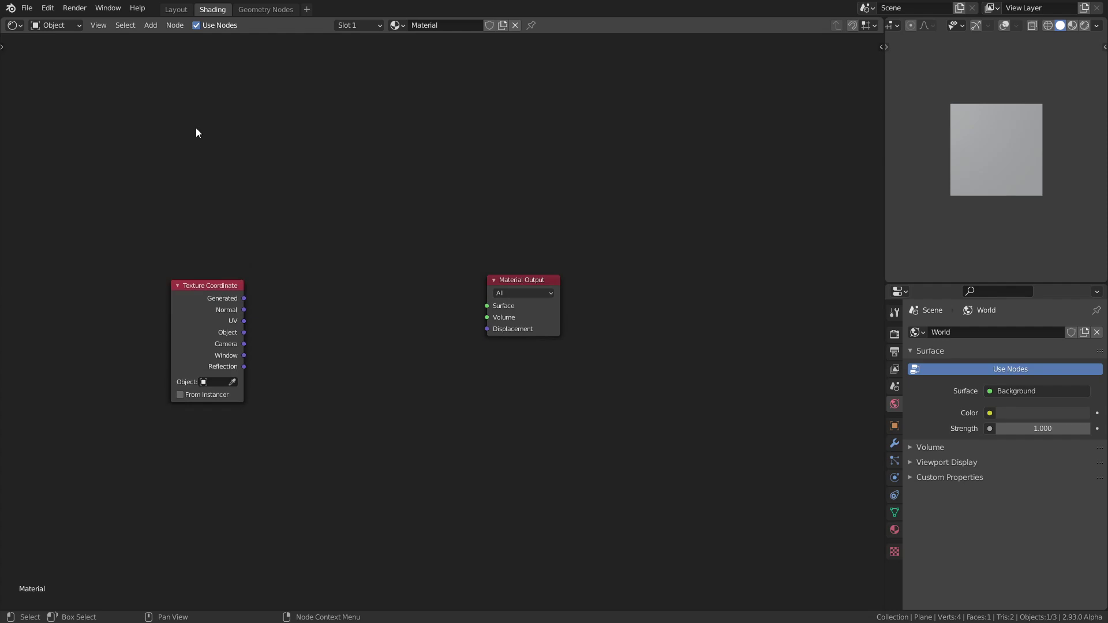
Step: Enter the formula '4 5 *' to create a Multiply node with values 4.000 and 5.000
key(alt+f)
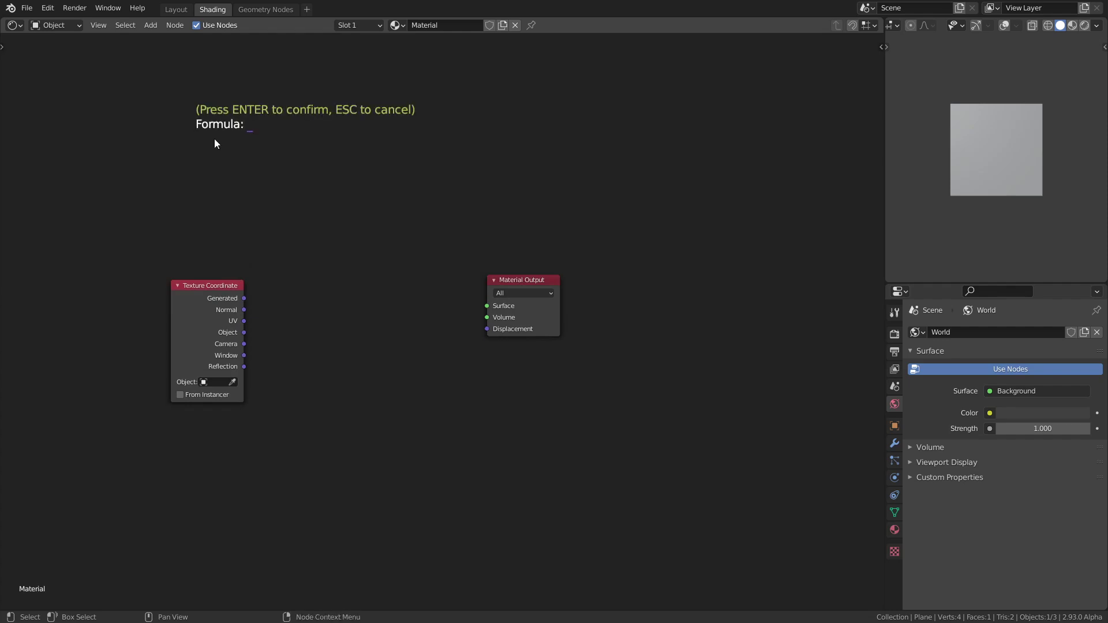
text(4 5)
key(BackSpace)
key(BackSpace)
key(BackSpace)
text(words)
key(BackSpace)
key(BackSpace)
key(BackSpace)
key(BackSpace)
key(BackSpace)
key(BackSpace)
text(4 5 *)
key(Return)
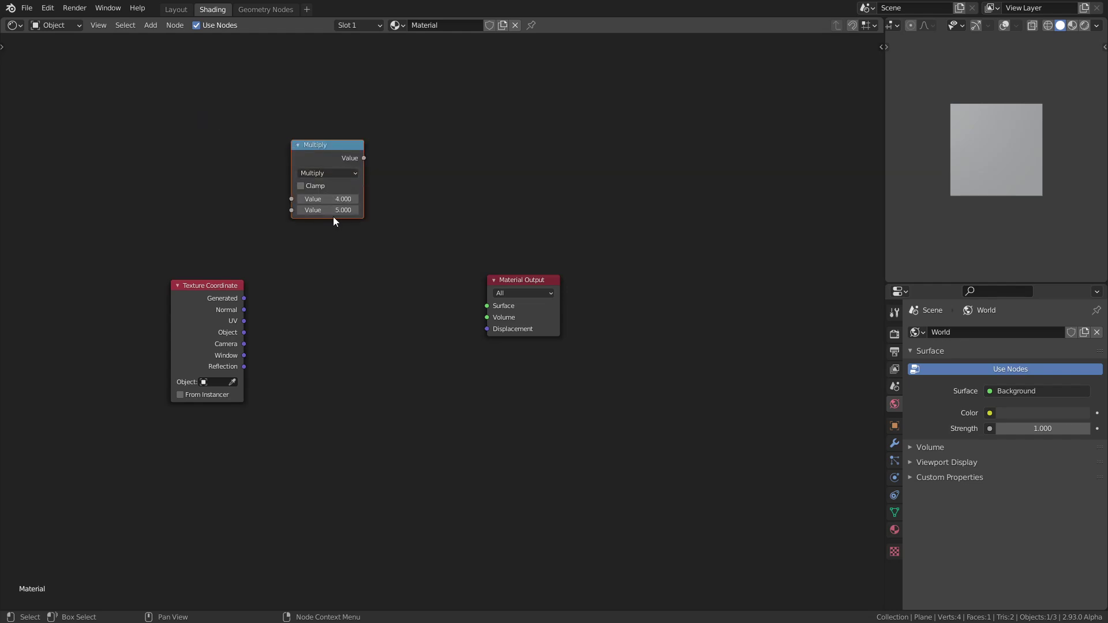
Step: Delete the Multiply node and enter 'abs 0 abs smax' to build Absolute and Smooth Maximum nodes
key(x)
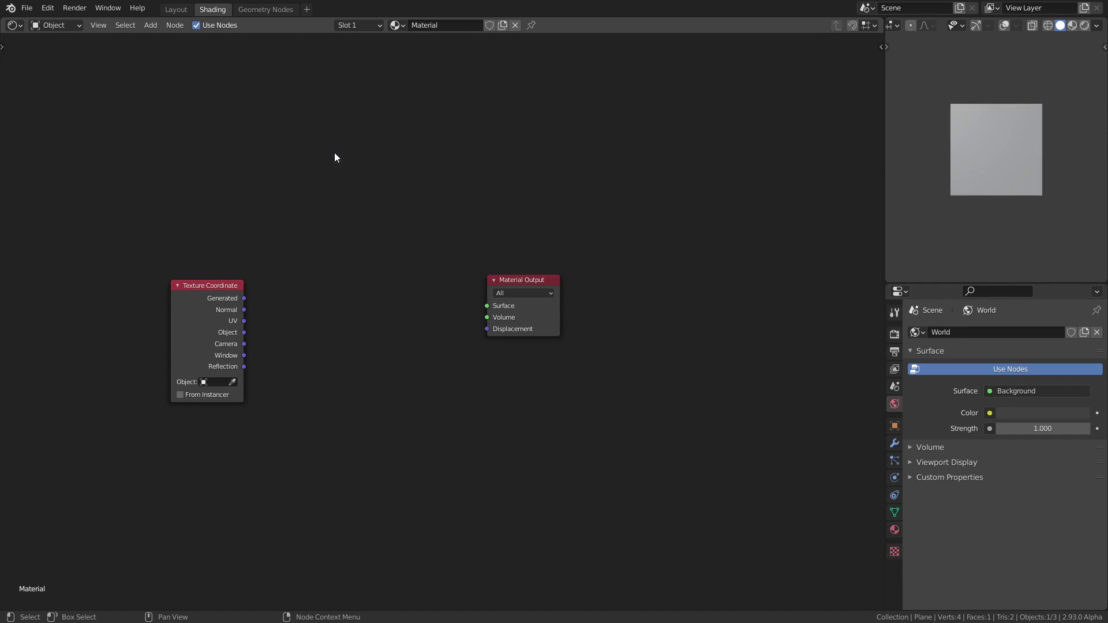
key(ctrl+m)
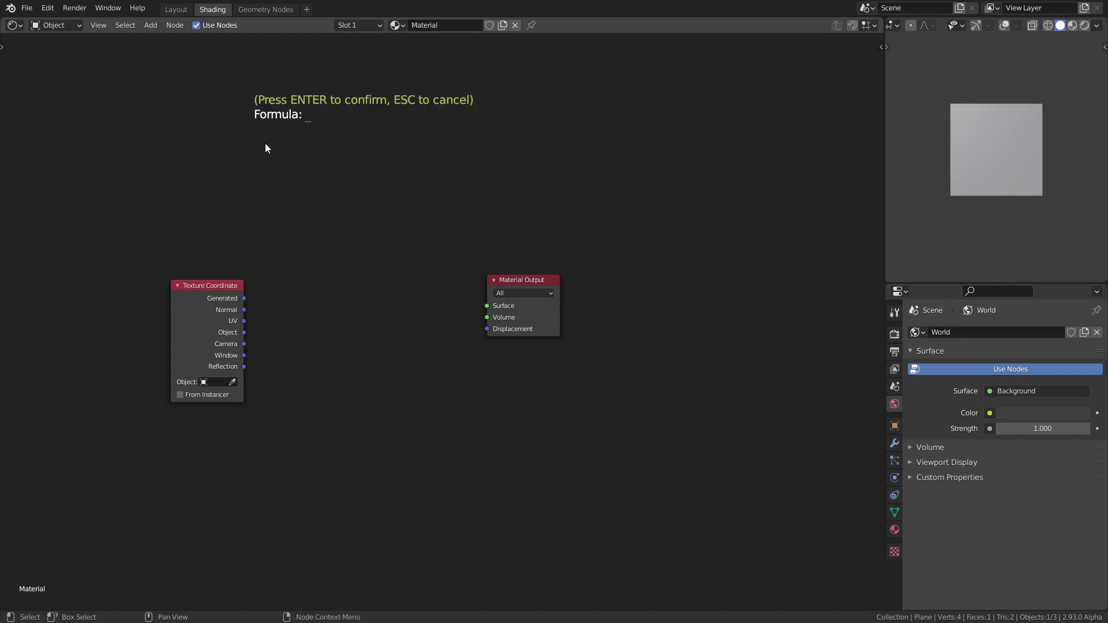
text(abs 0 abs)
key(BackSpace)
key(BackSpace)
key(BackSpace)
text(smax)
key(BackSpace)
text(x)
key(Return)
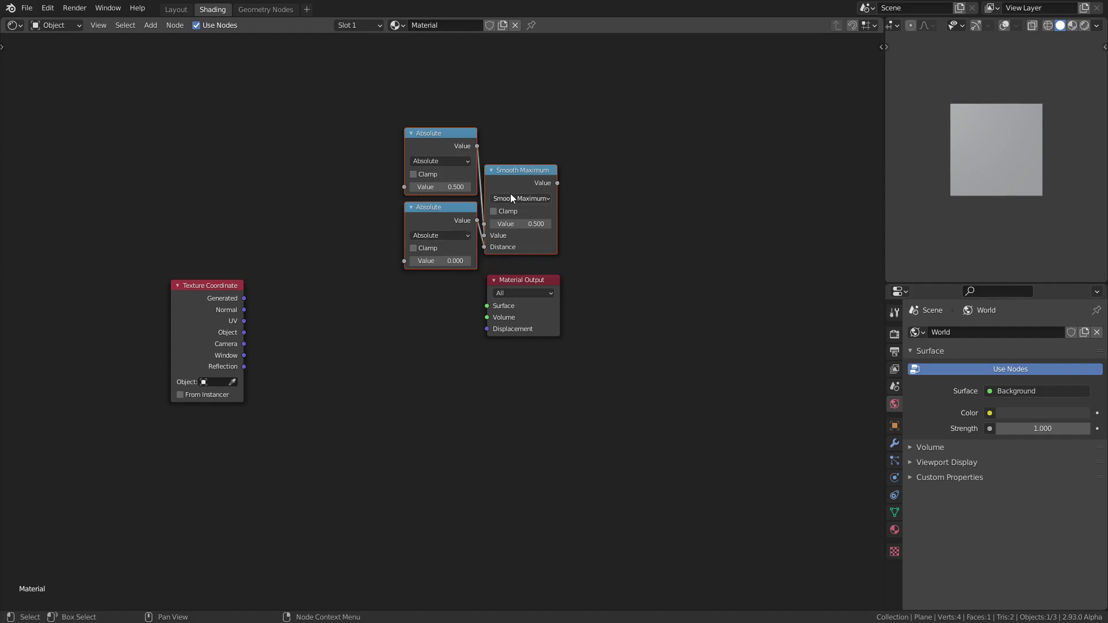
Step: Arrange the new nodes, move Texture Coordinate up-left, reconnect the top Absolute, and box-select all three
click(367, 270)
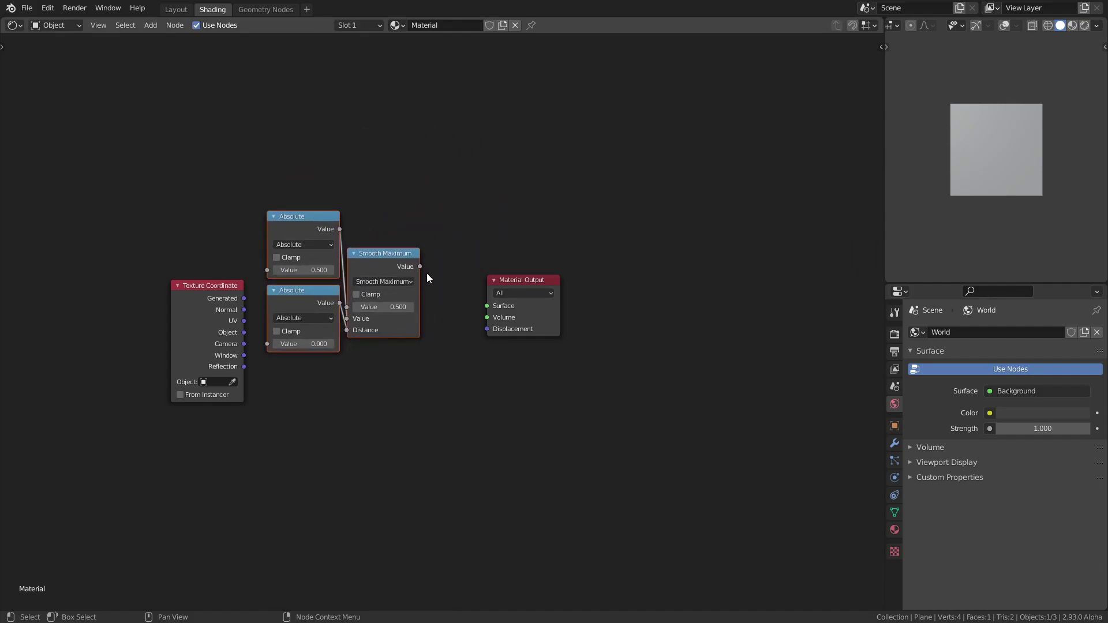
scroll(427, 278, up, 1)
drag(379, 248, 410, 252)
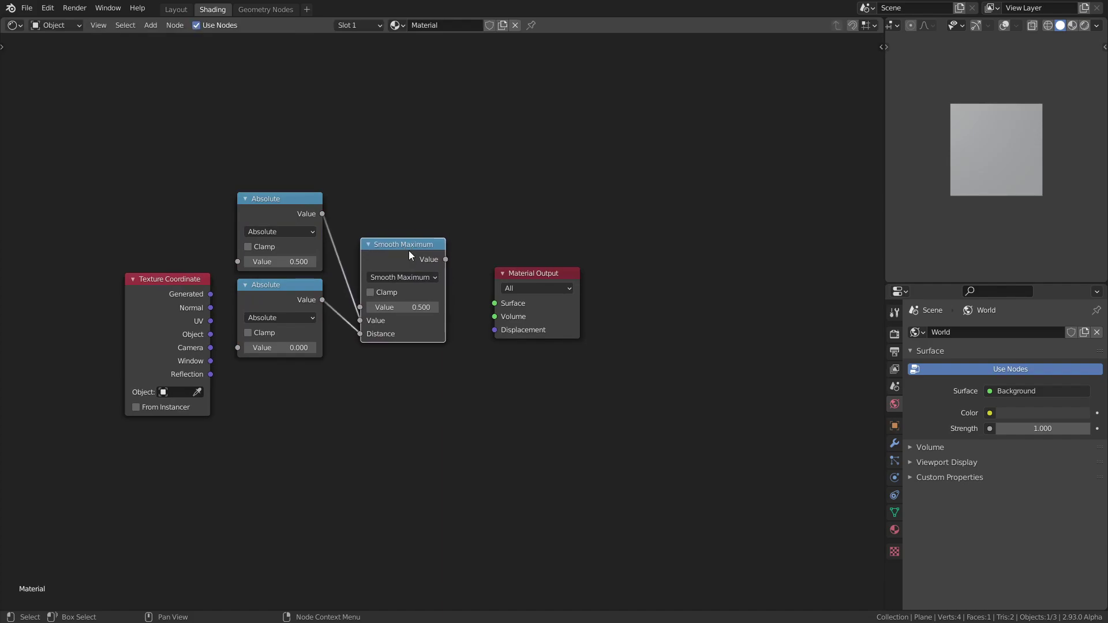
scroll(442, 317, down, 1)
drag(191, 304, 160, 267)
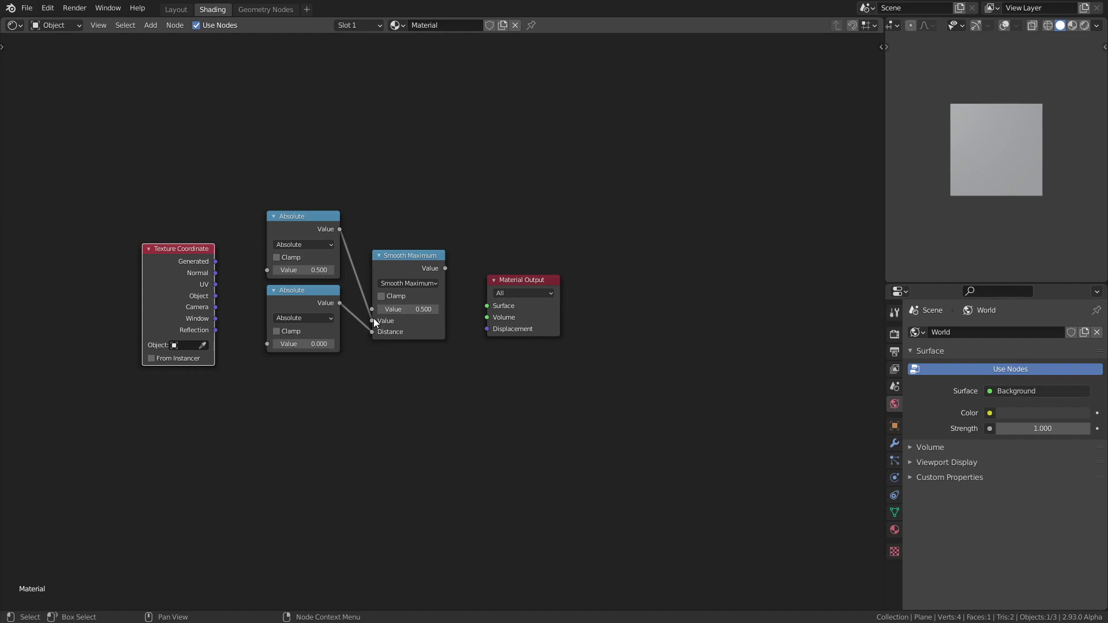
mouse_move(373, 320)
mouse_down()
mouse_move(372, 309)
mouse_move(373, 321)
mouse_up()
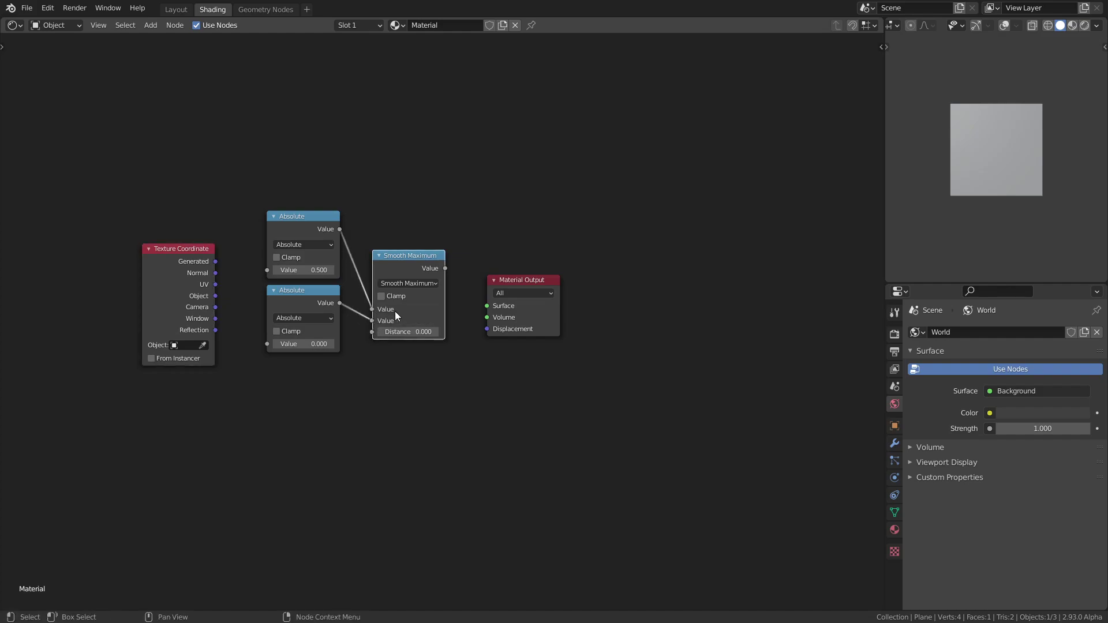
drag(239, 147, 447, 445)
Step: Delete the three nodes, test the formula 'abs 0 abs 0.1 smax', then delete its nodes
key(x)
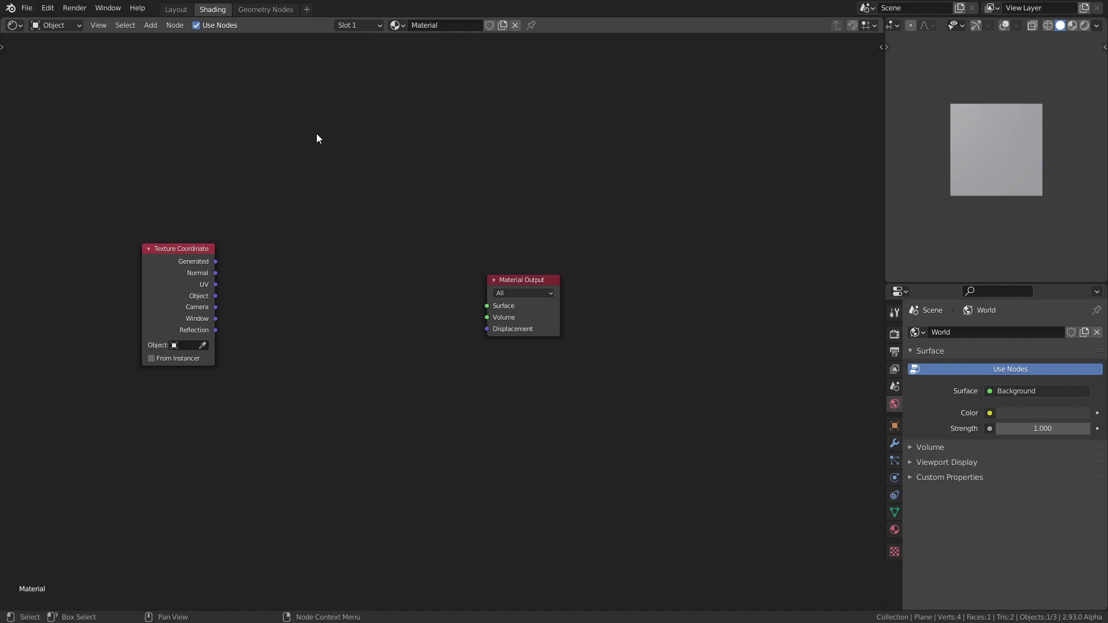
key(alt+f)
text(abs 0 abs smax)
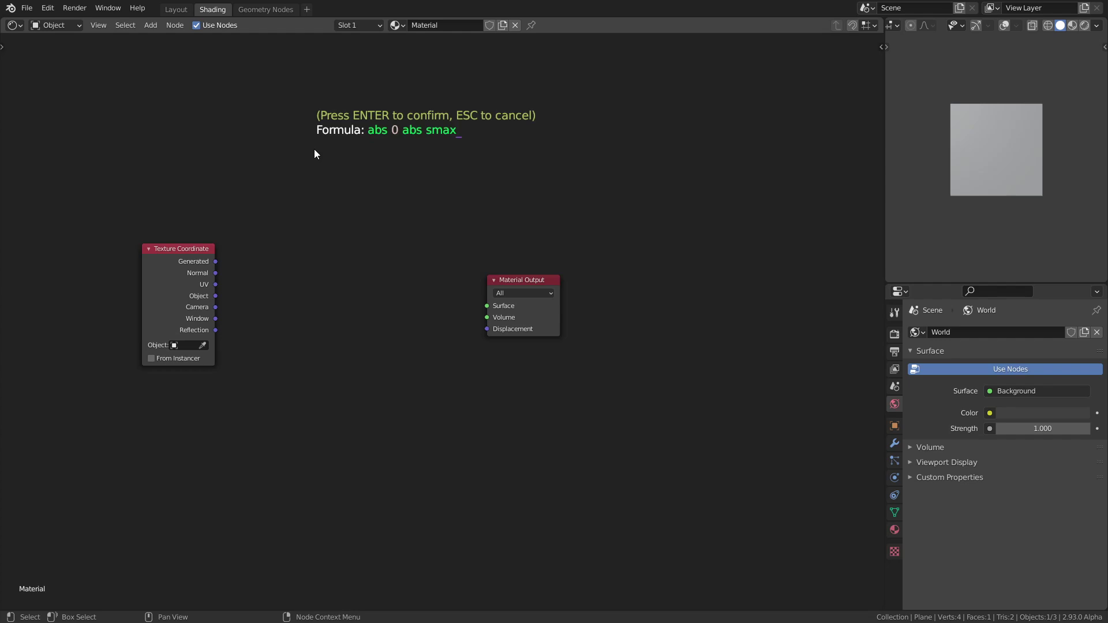
key(BackSpace)
key(BackSpace)
key(BackSpace)
key(BackSpace)
key(BackSpace)
key(BackSpace)
key(BackSpace)
key(BackSpace)
key(BackSpace)
key(BackSpace)
key(BackSpace)
key(BackSpace)
key(BackSpace)
key(BackSpace)
text(4 5 *)
key(Up)
text(0.1)
key(Return)
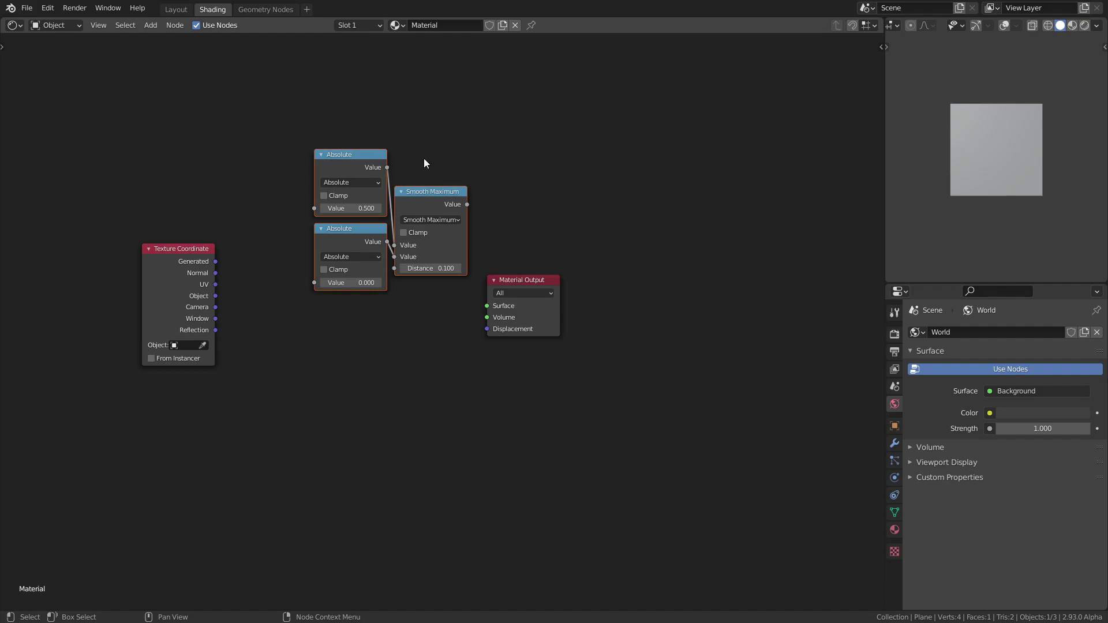
key(x)
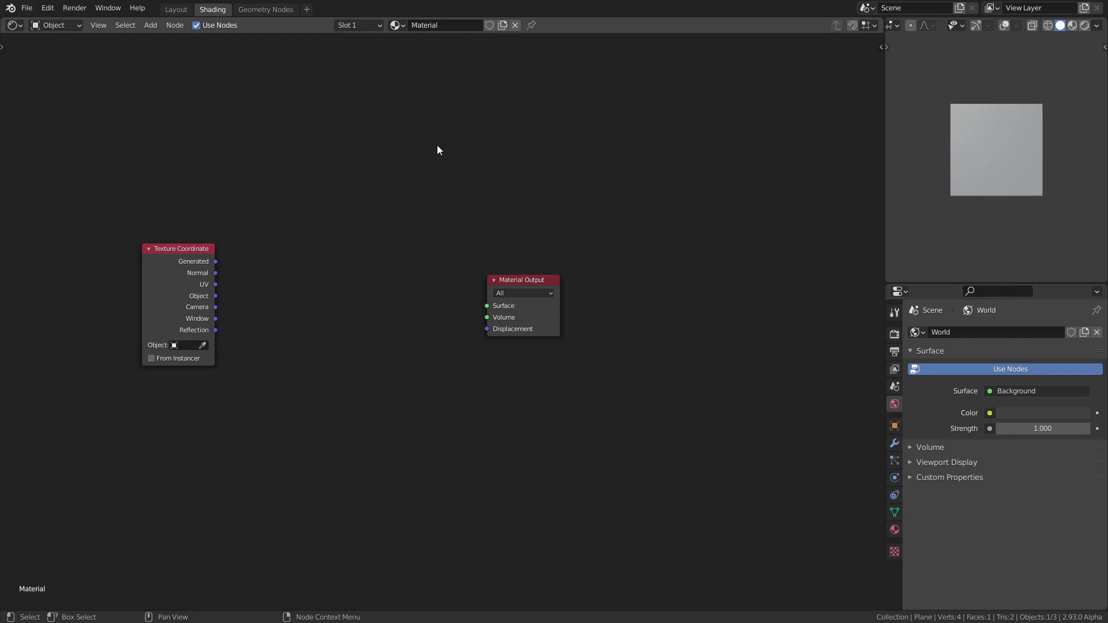
Step: Create a new Geometry Nodes tree for the Plane and switch the viewport to wireframe shading
click(258, 8)
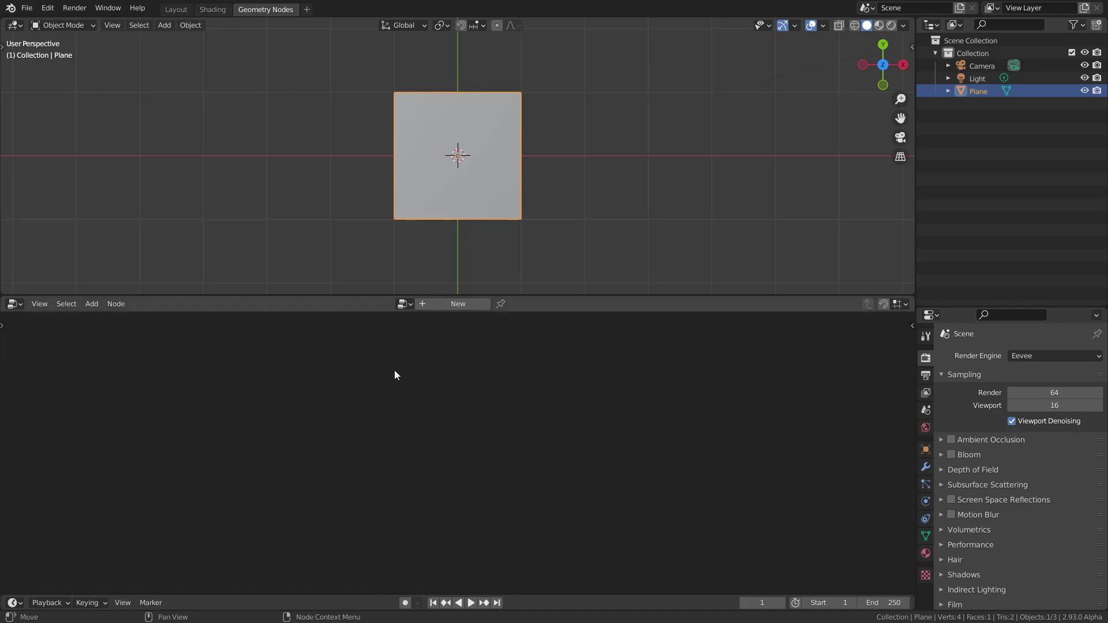
click(437, 303)
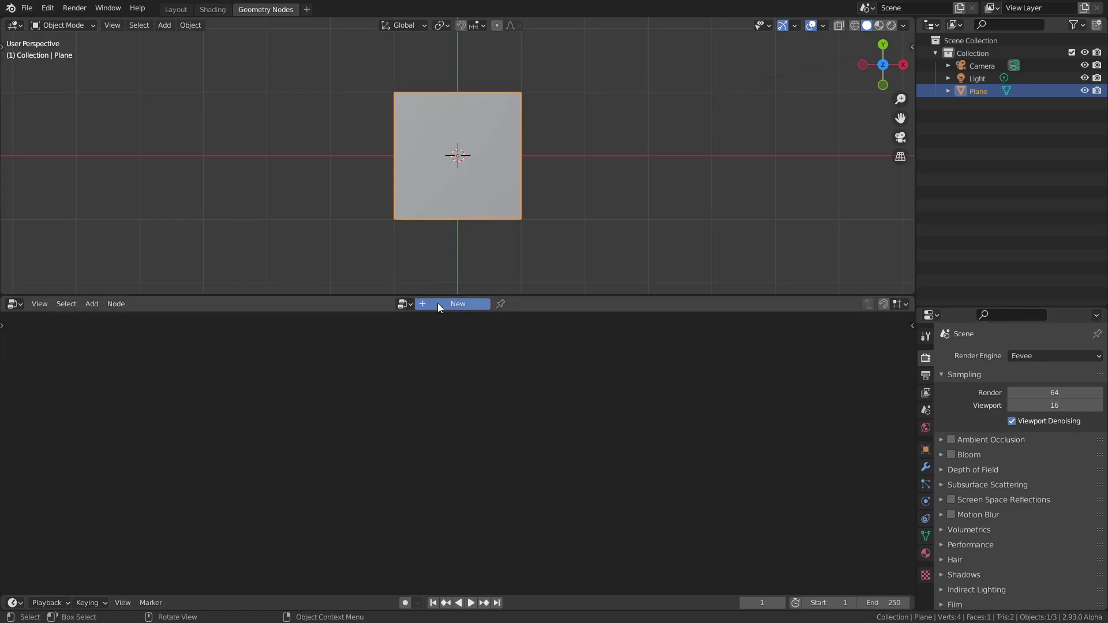
scroll(468, 454, up, 5)
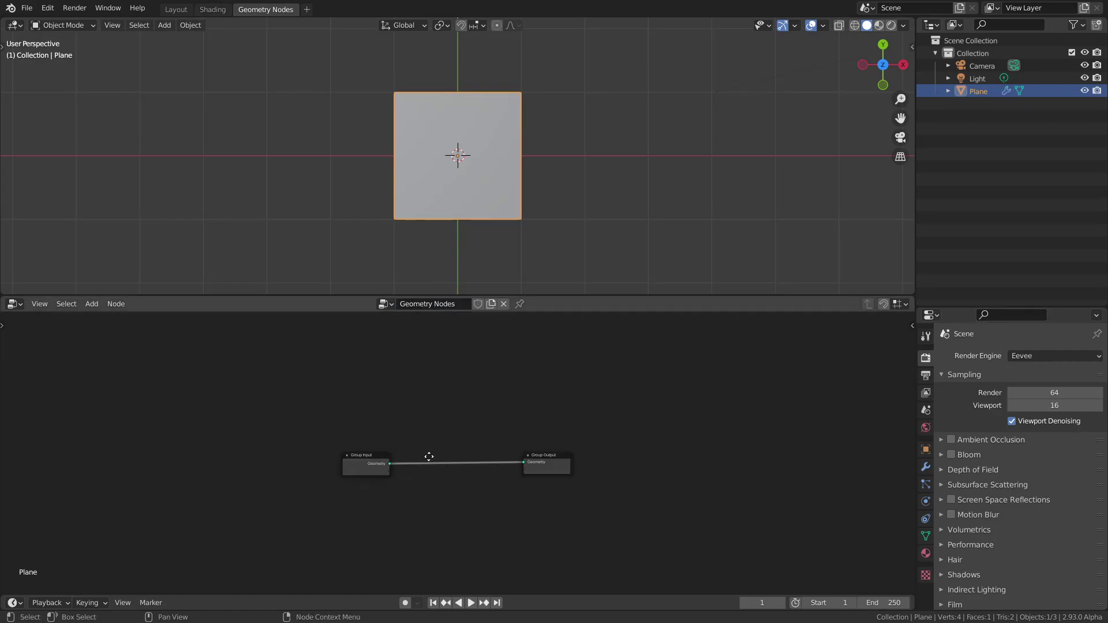
middle_drag(427, 455, 386, 403)
scroll(500, 165, up, 1)
scroll(501, 165, up, 1)
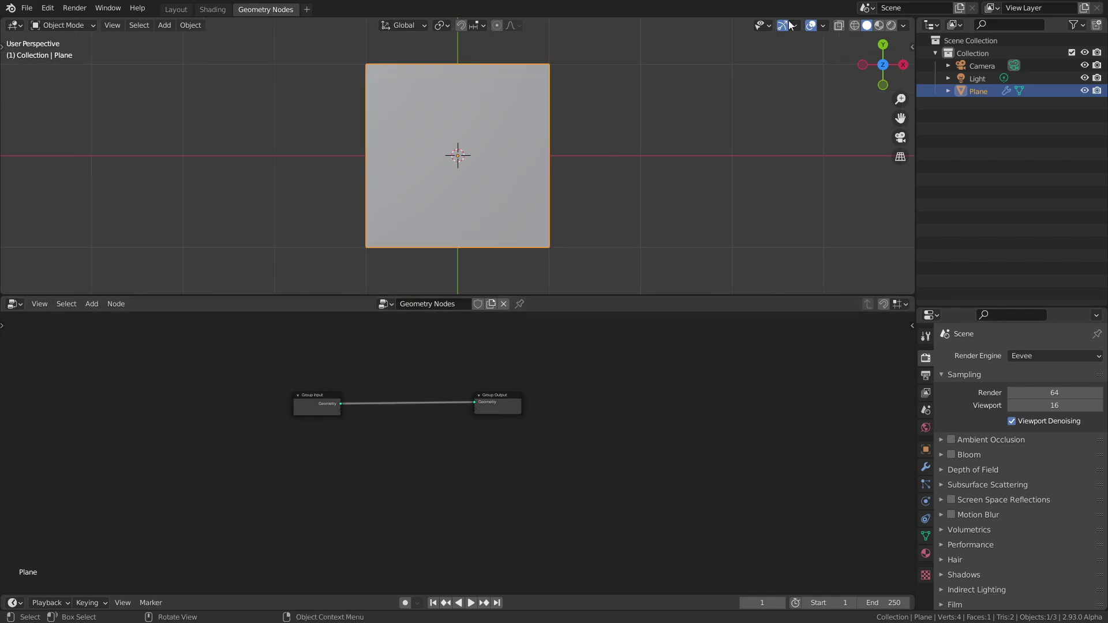
click(855, 25)
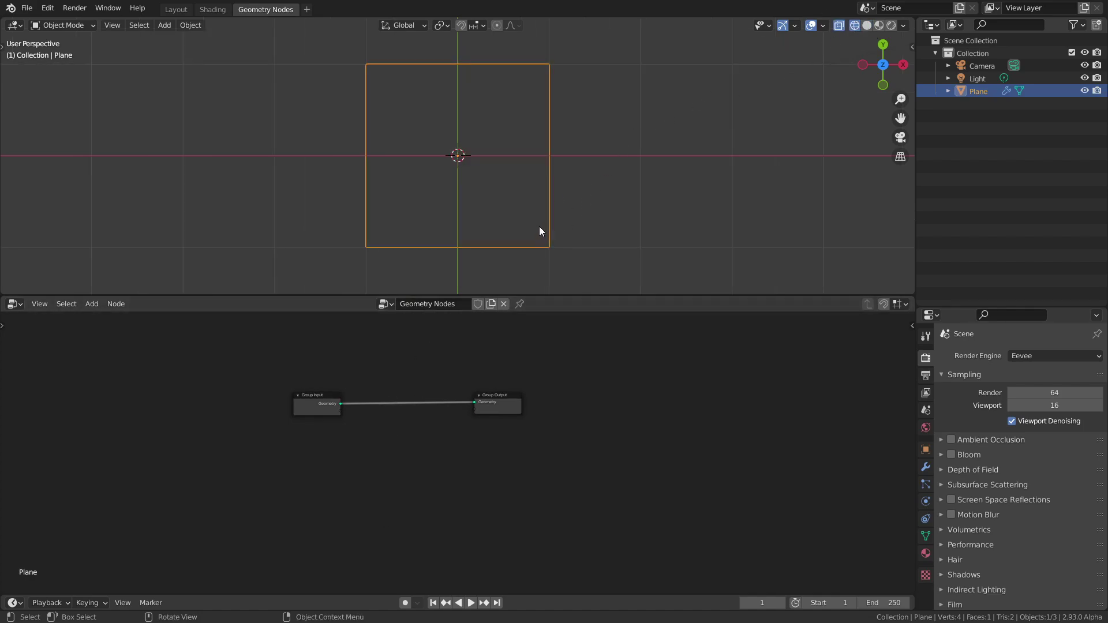
Step: Insert a Simple Subdivision node on the Group Input–Output link and begin editing its Level
key(shift+a)
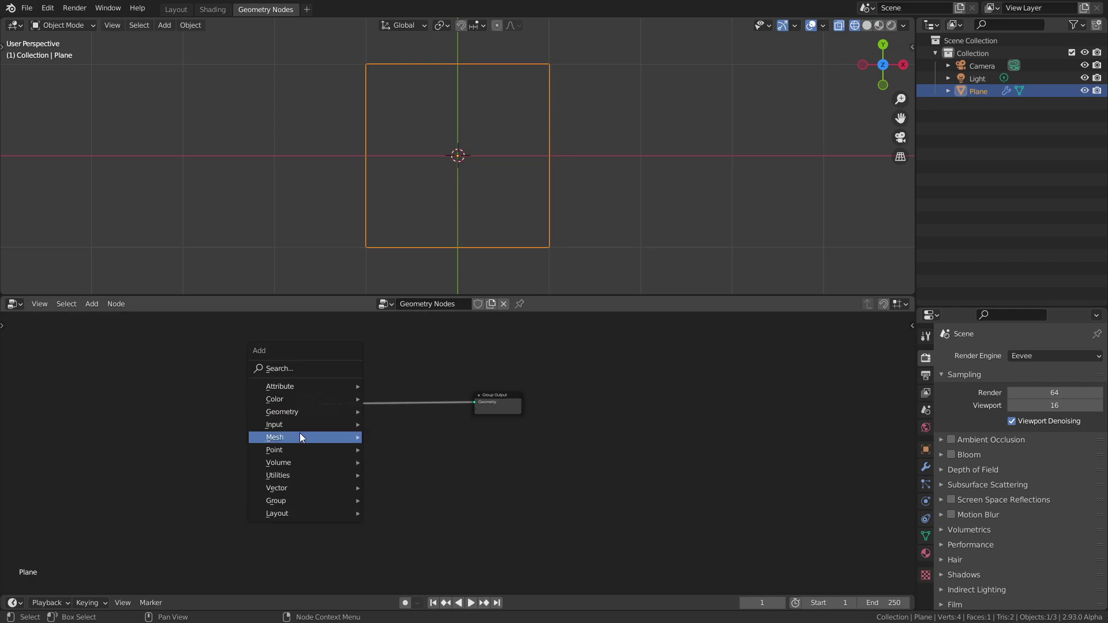
mouse_move(299, 437)
click(410, 463)
click(349, 393)
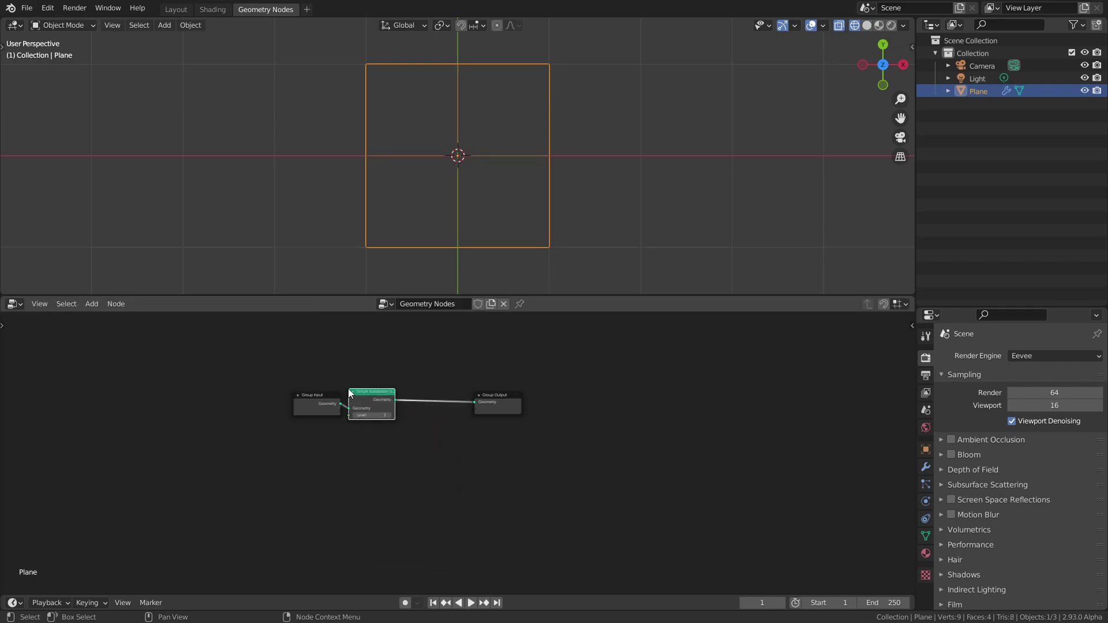
drag(350, 393, 368, 393)
click(386, 415)
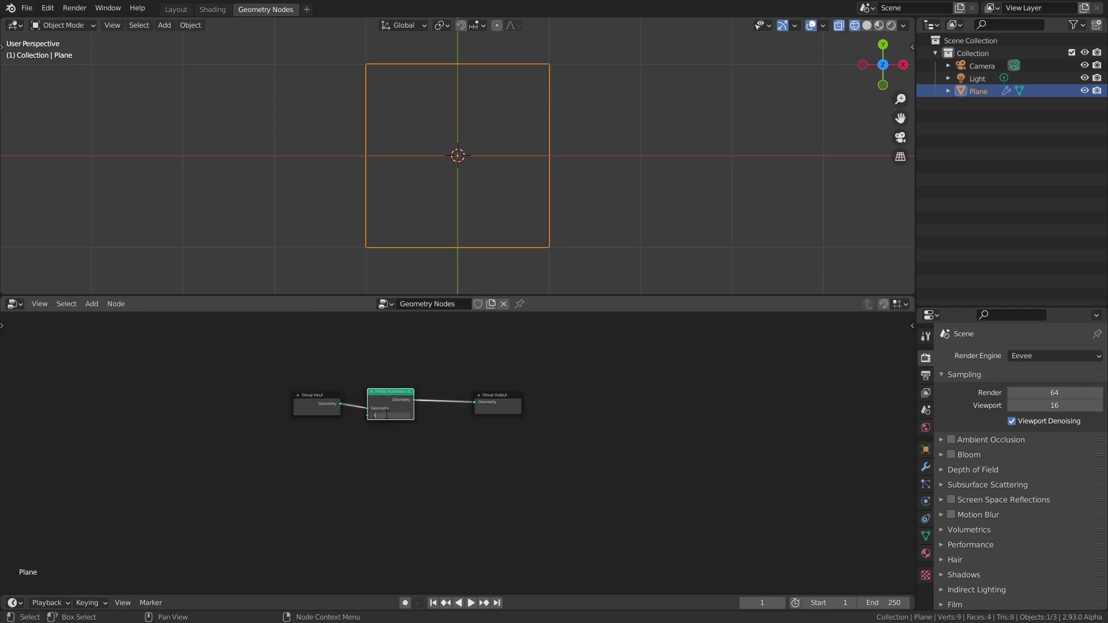
Step: Set the Simple Subdivision Level to 5, turning the plane into a dense grid
text(5)
key(Return)
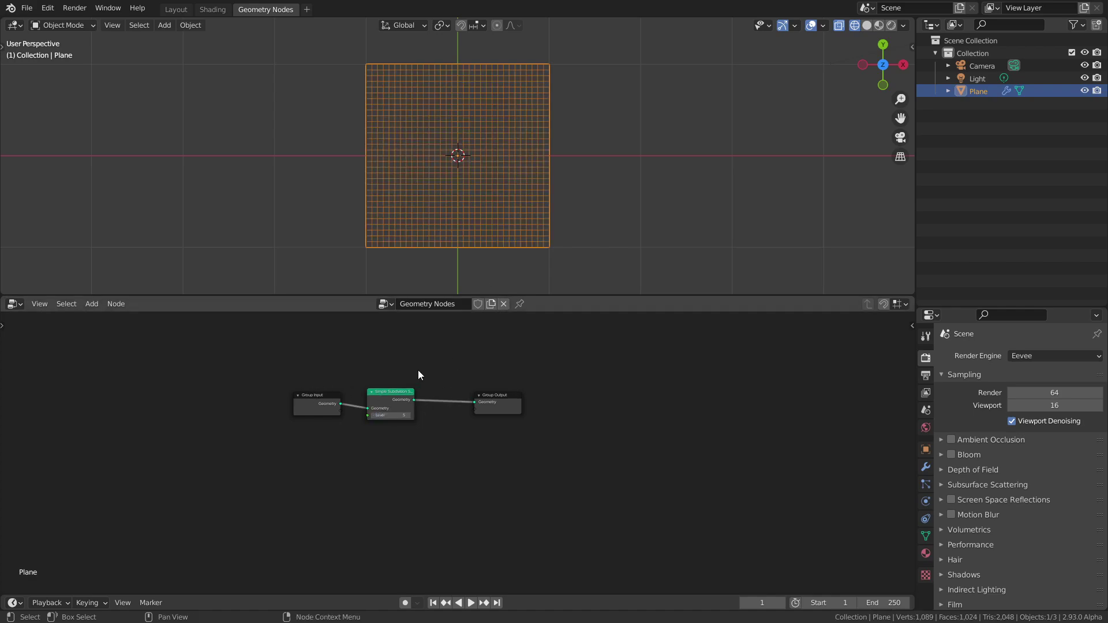
middle_drag(418, 370, 383, 446)
scroll(328, 401, up, 1)
Step: Add an Attribute Math Multiply node (4 × 5) from the formula prompt and move Group Output right
key(alt+f)
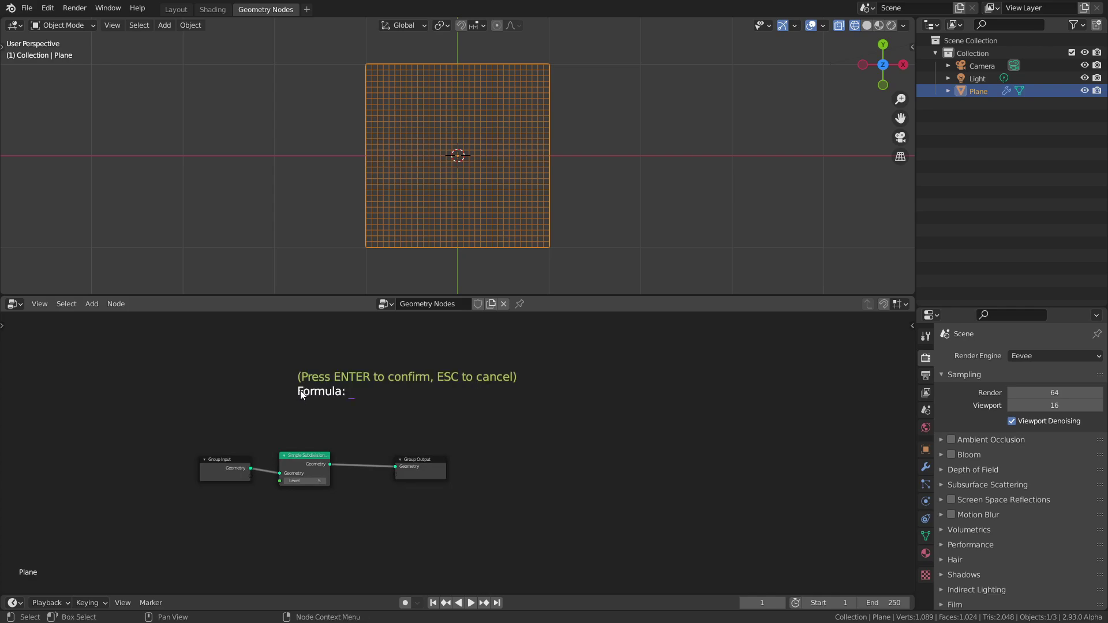
key(Escape)
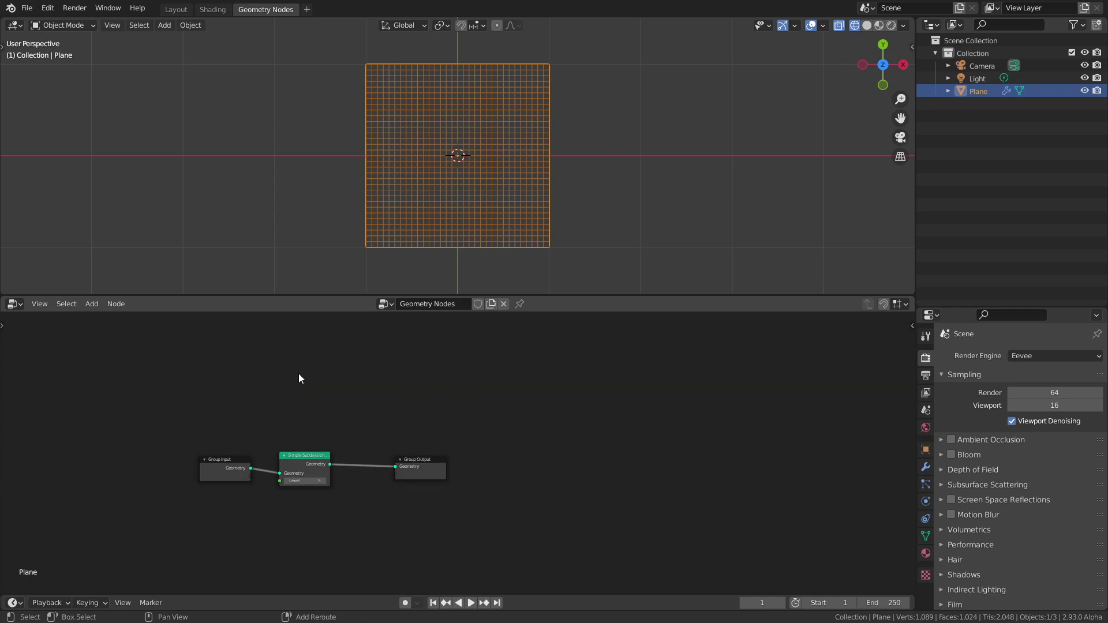
key(alt+f)
text(*)
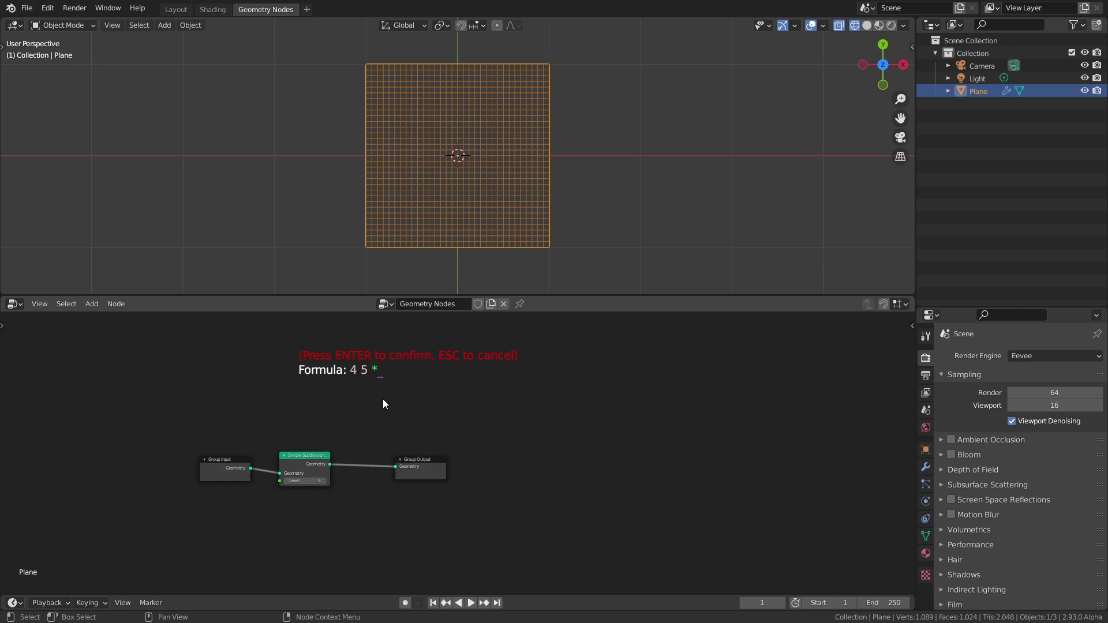
key(Return)
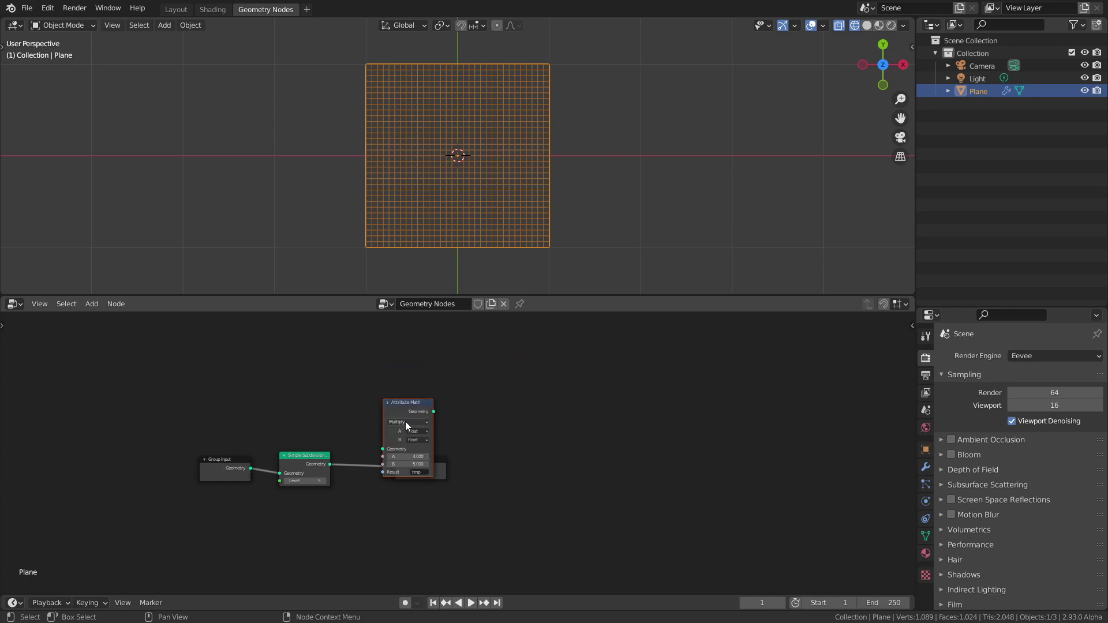
click(368, 386)
scroll(411, 382, up, 2)
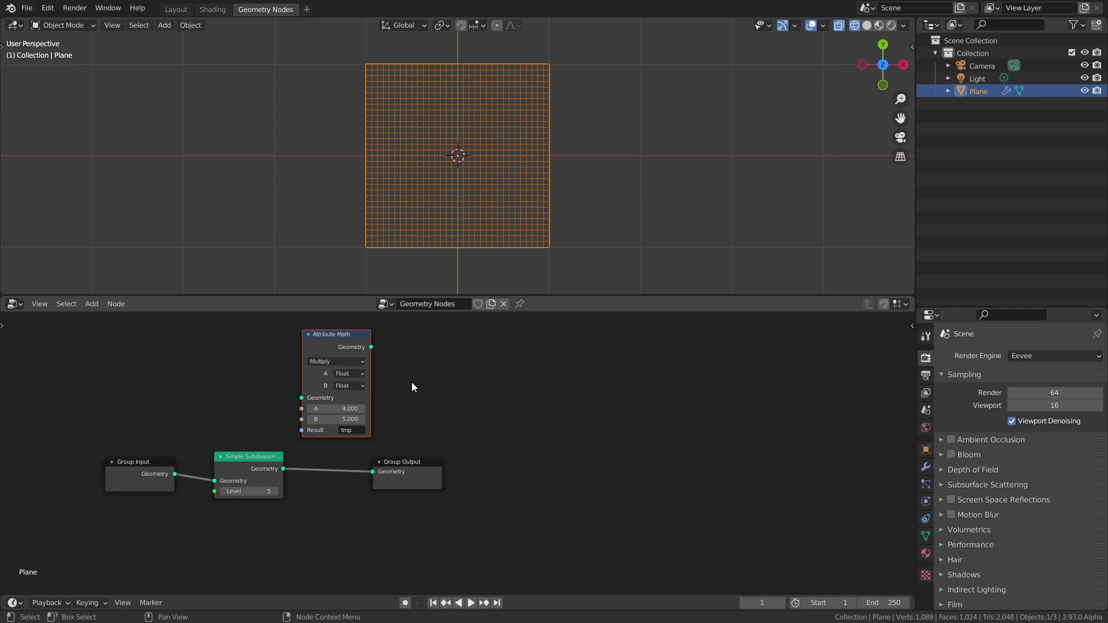
drag(414, 485, 558, 482)
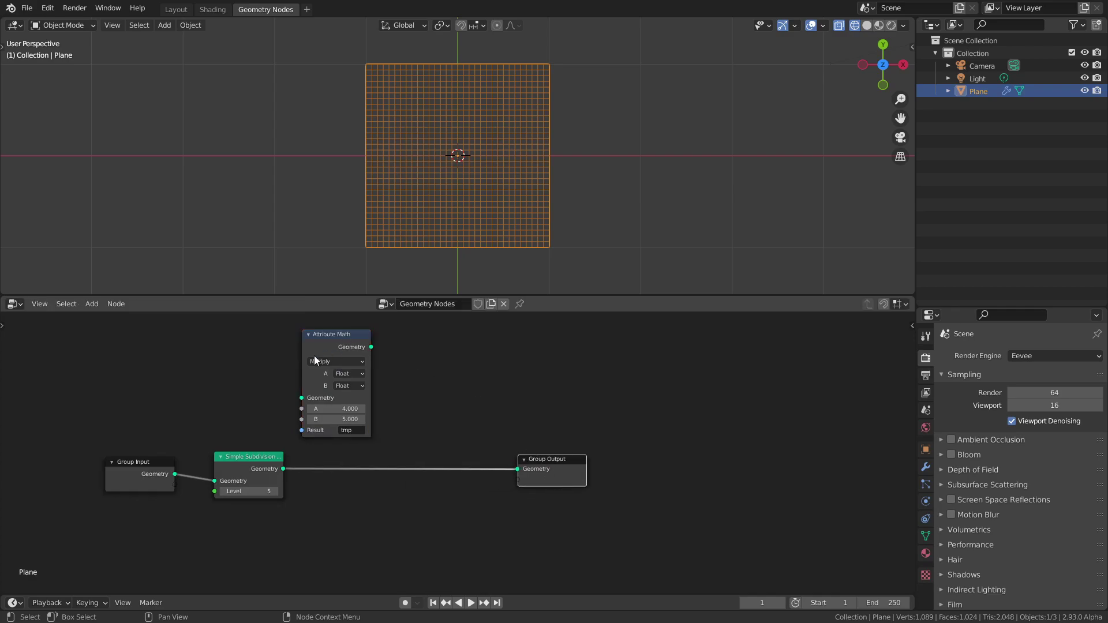
Step: Select the Attribute Math node and view the Math Formula tab in the sidebar
click(331, 338)
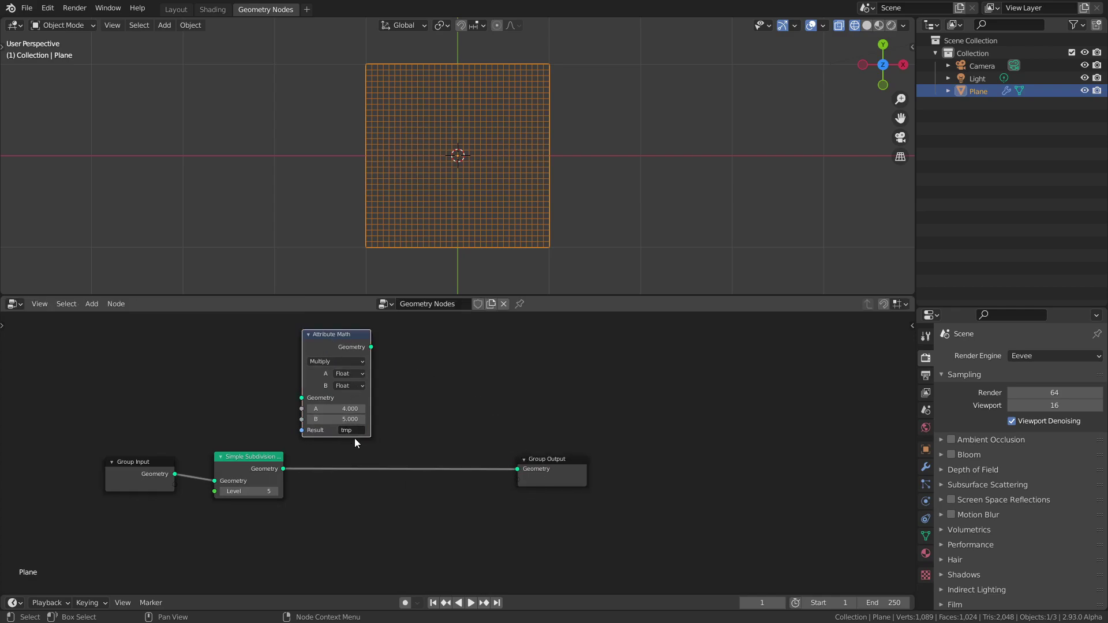
key(n)
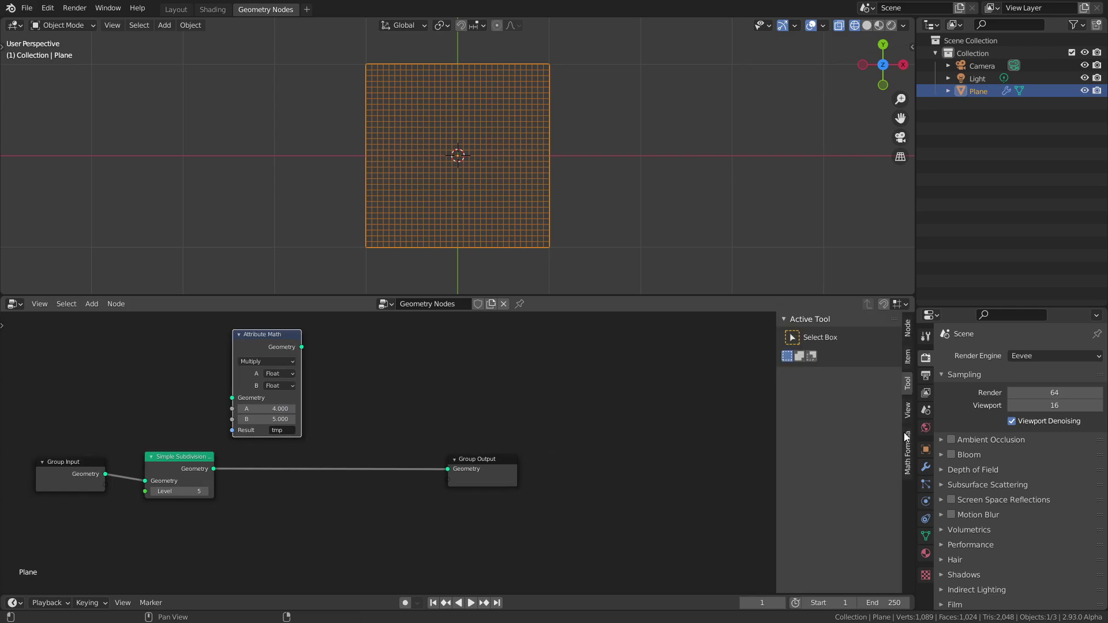
click(908, 452)
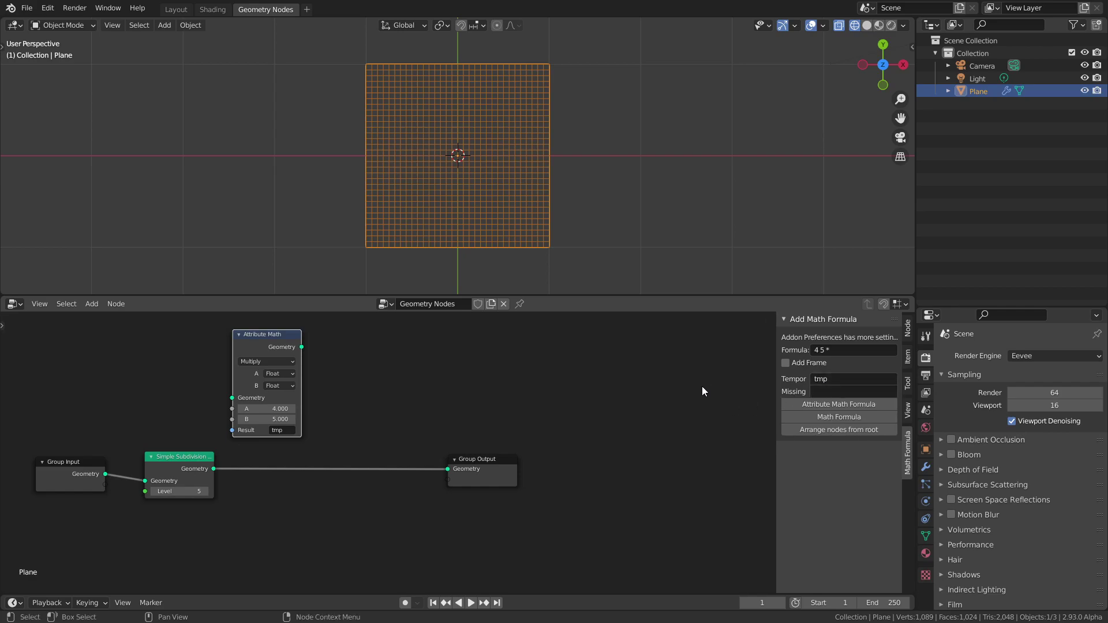
Step: Close the side panel, delete the test Attribute Math node, and orbit the viewport to an angle
key(n)
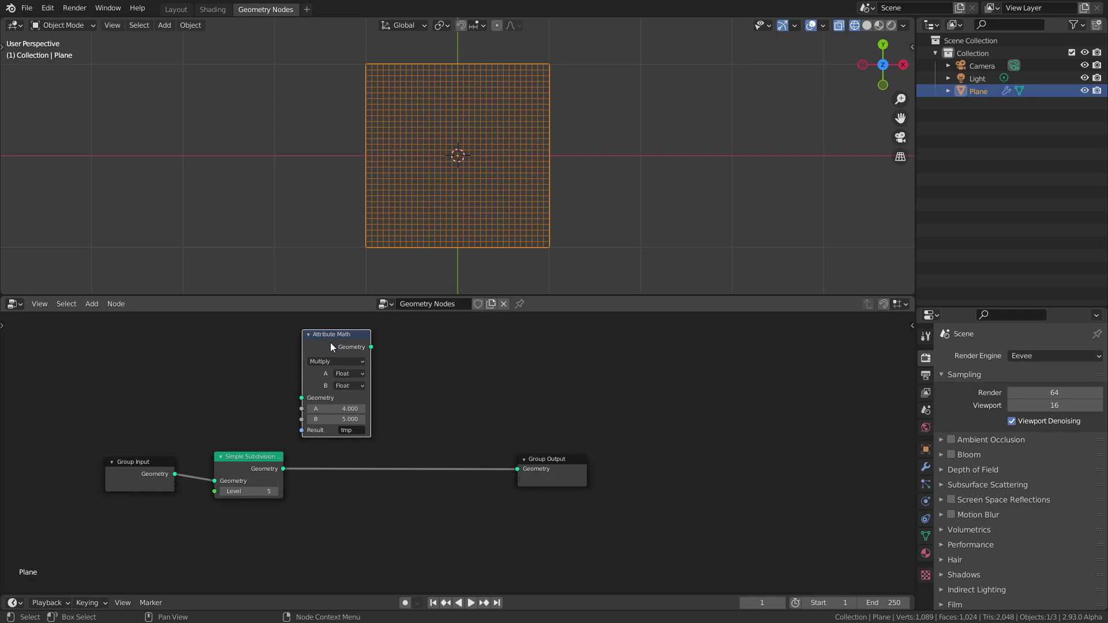
key(x)
scroll(458, 147, down, 2)
scroll(455, 152, up, 4)
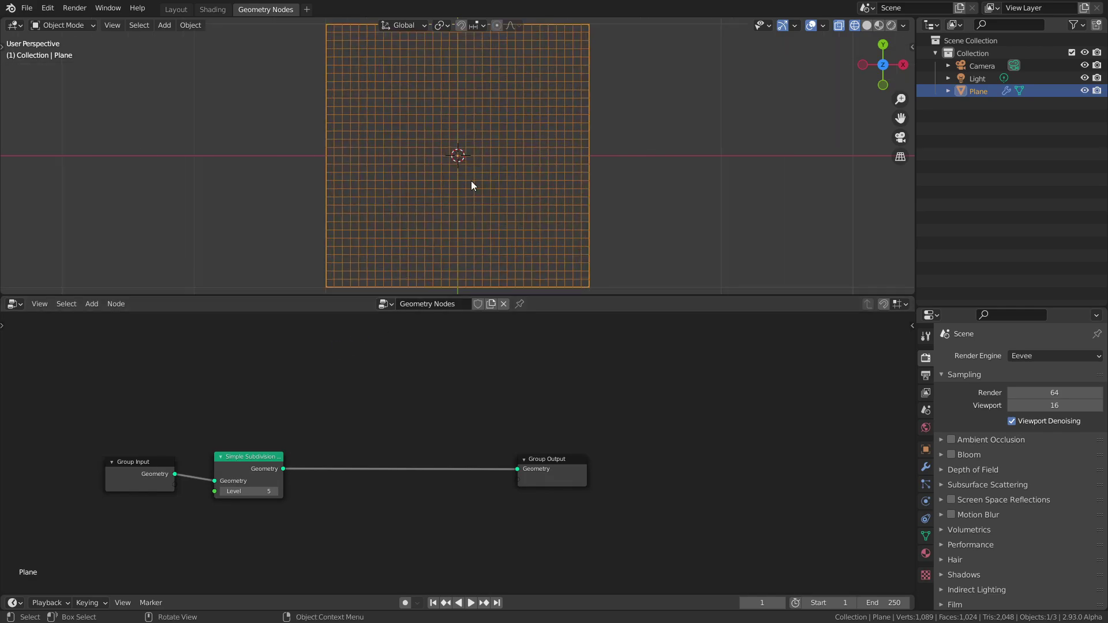
middle_drag(471, 182, 464, 116)
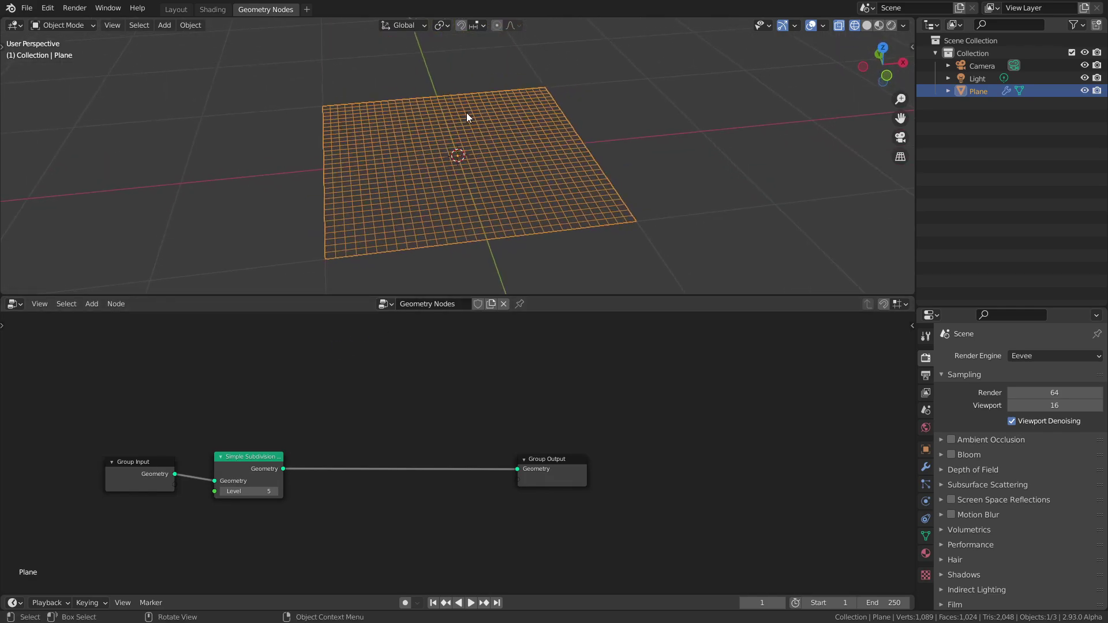
scroll(501, 151, down, 2)
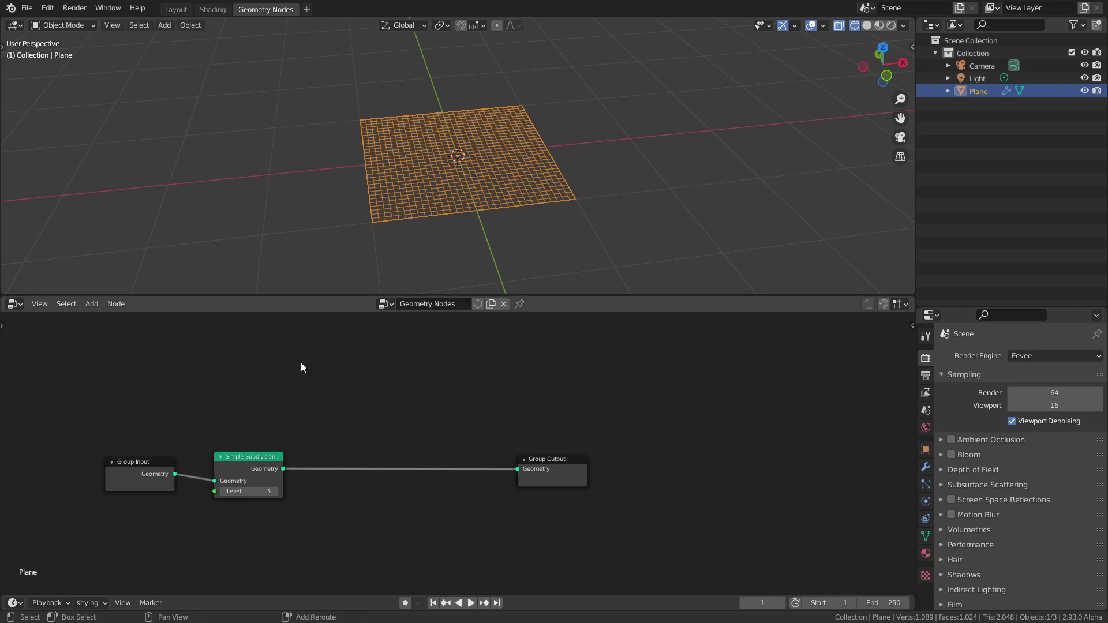
Step: Enter 'position length 0.5 * sine' to create chained Length, Multiply 0.5 and Sine nodes writing z
key(alt+f)
text(position)
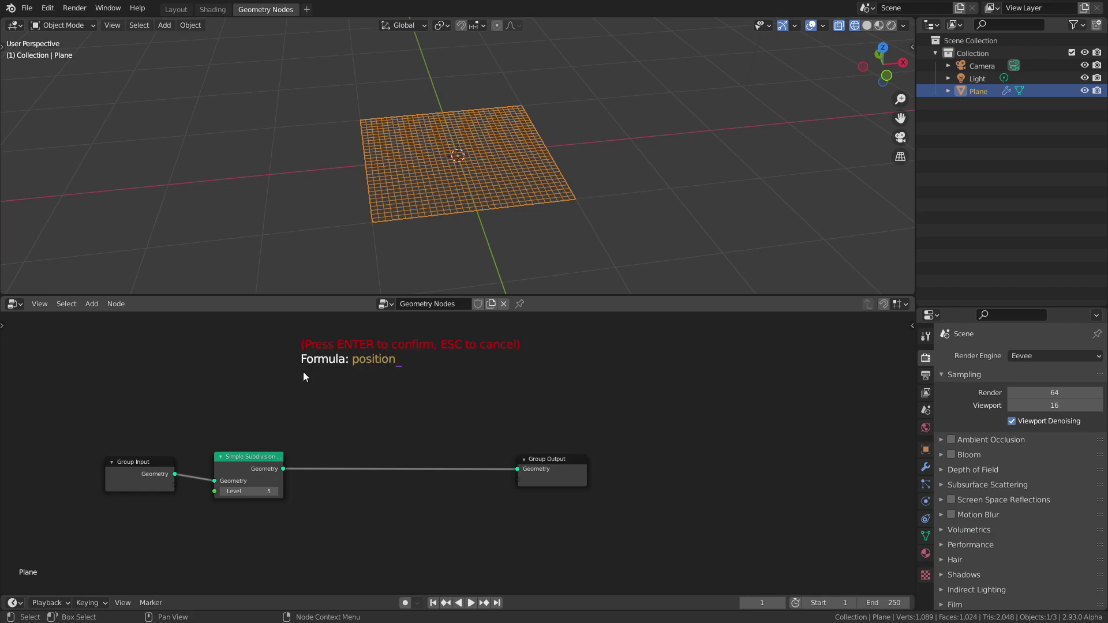
text( length)
text(ult)
key(BackSpace)
key(BackSpace)
key(BackSpace)
key(BackSpace)
text(0.5 * sine)
key(Return)
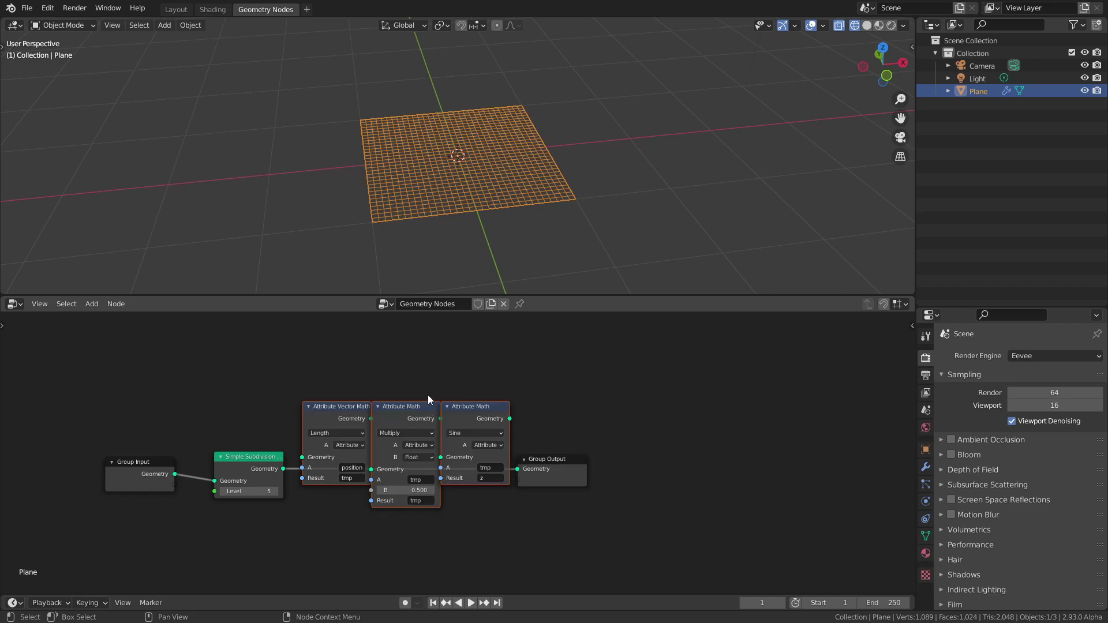
Step: Move the new nodes up and set the Node Math Formula add-on's Distance between nodes to 10
key(g)
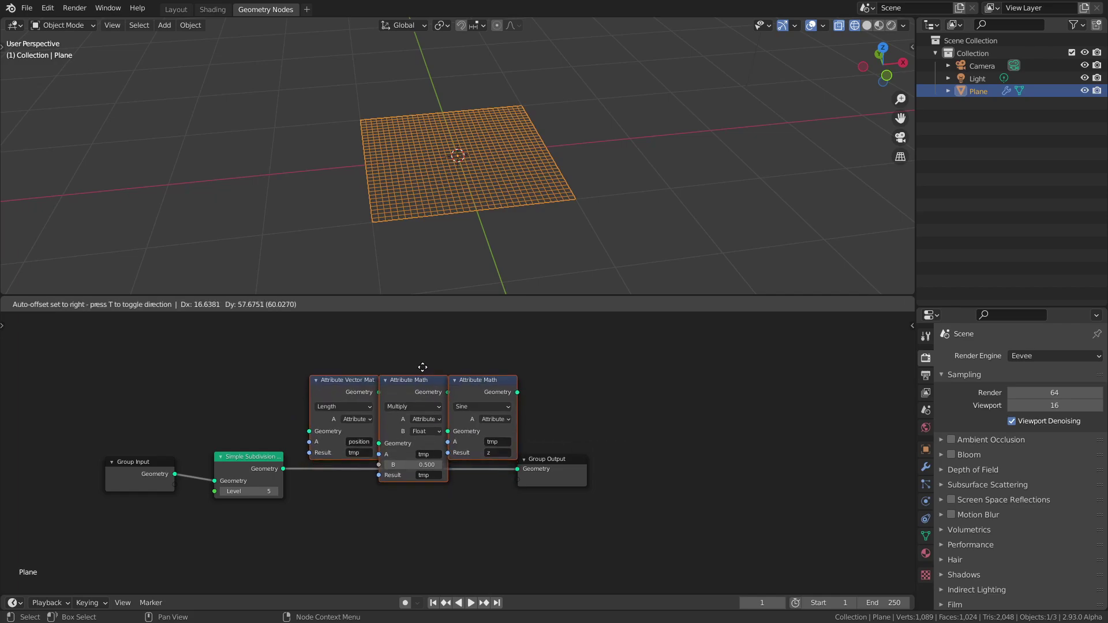
click(420, 362)
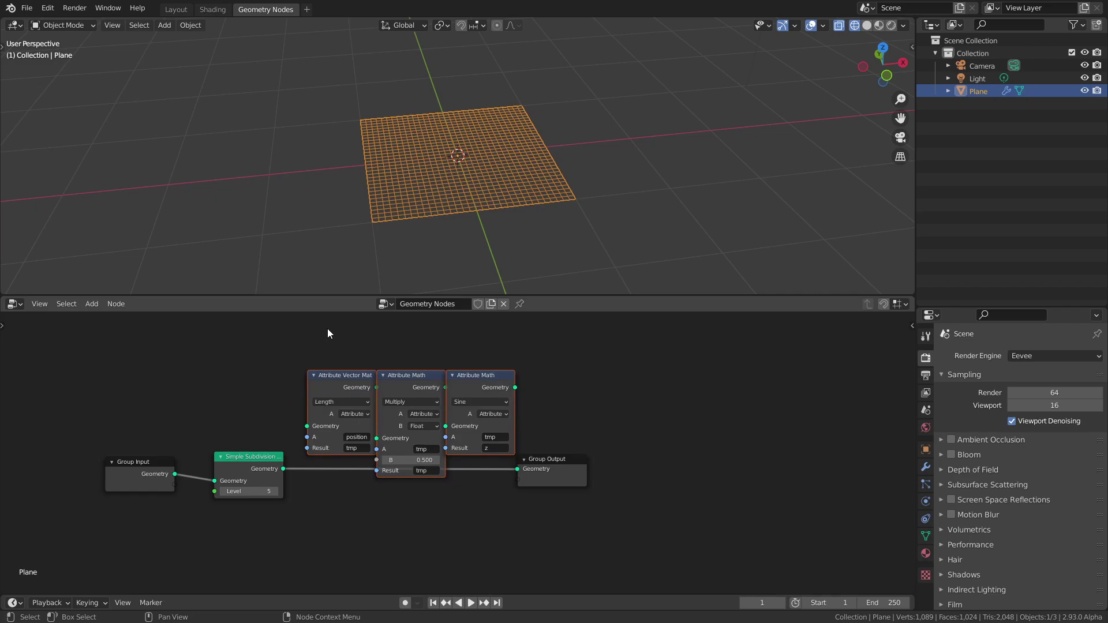
click(47, 8)
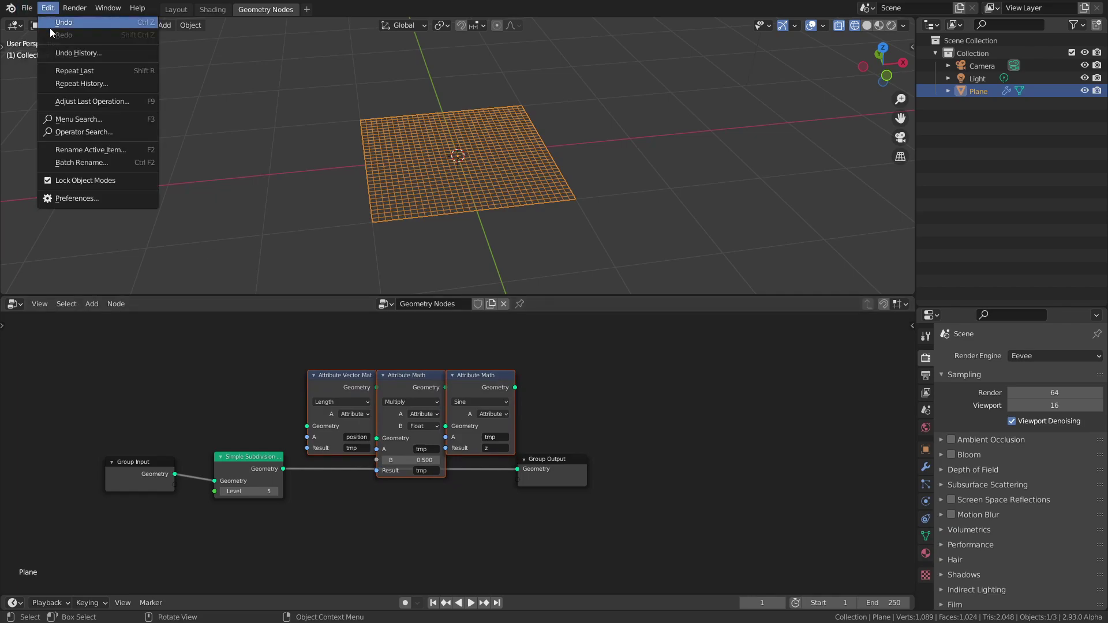
click(72, 198)
scroll(167, 213, down, 4)
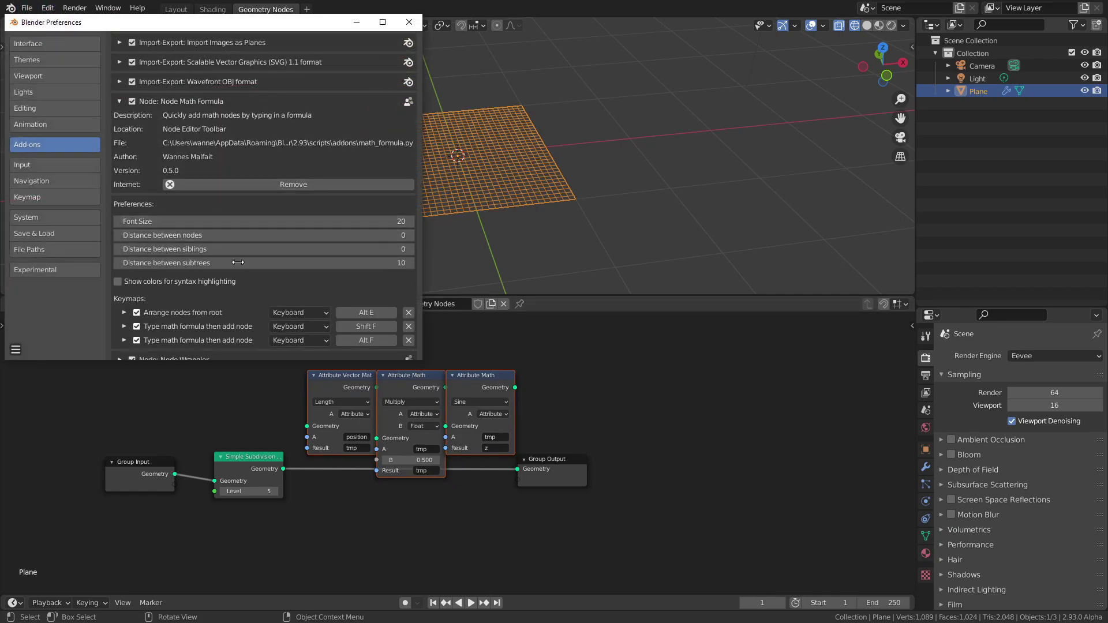
click(212, 235)
text(10)
key(Return)
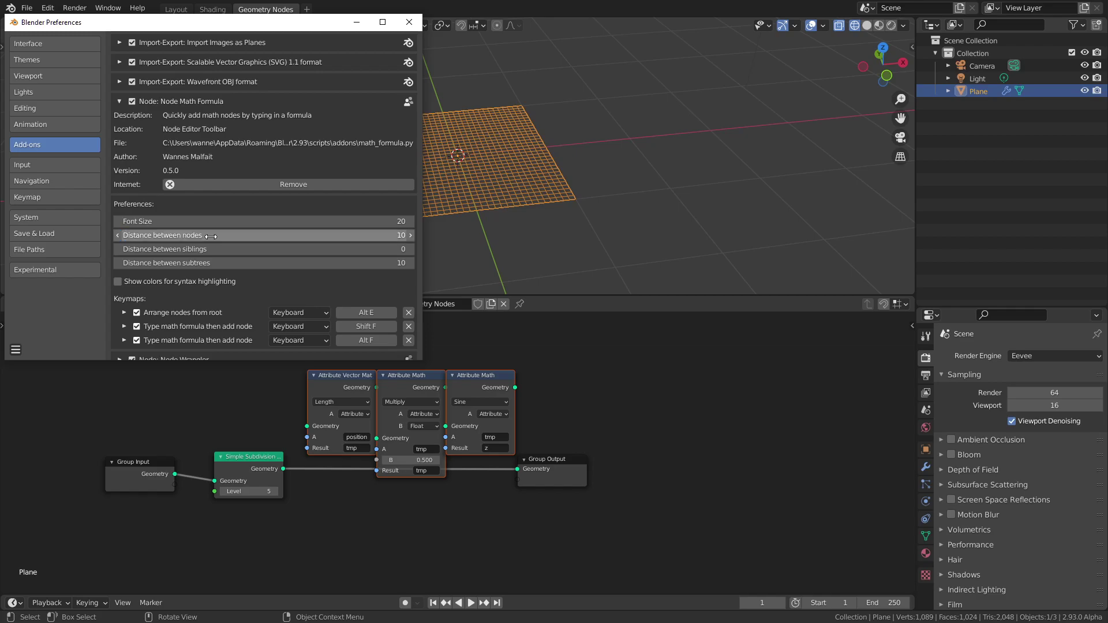
click(409, 22)
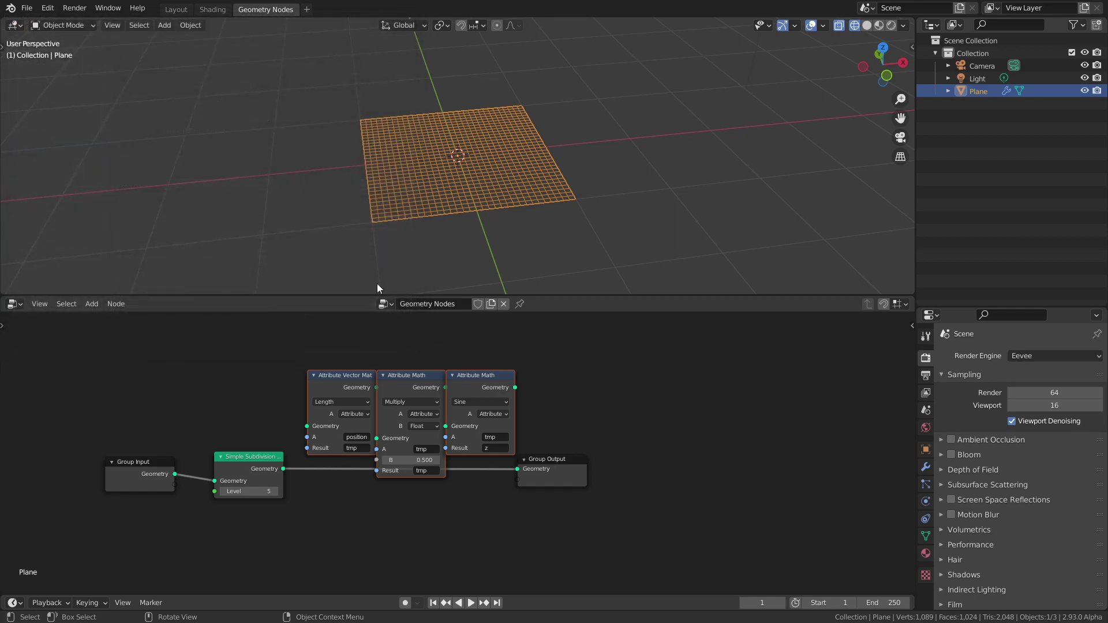
Step: Delete the three nodes and regenerate them from 'position length 0.5 * sine -> z'
key(Delete)
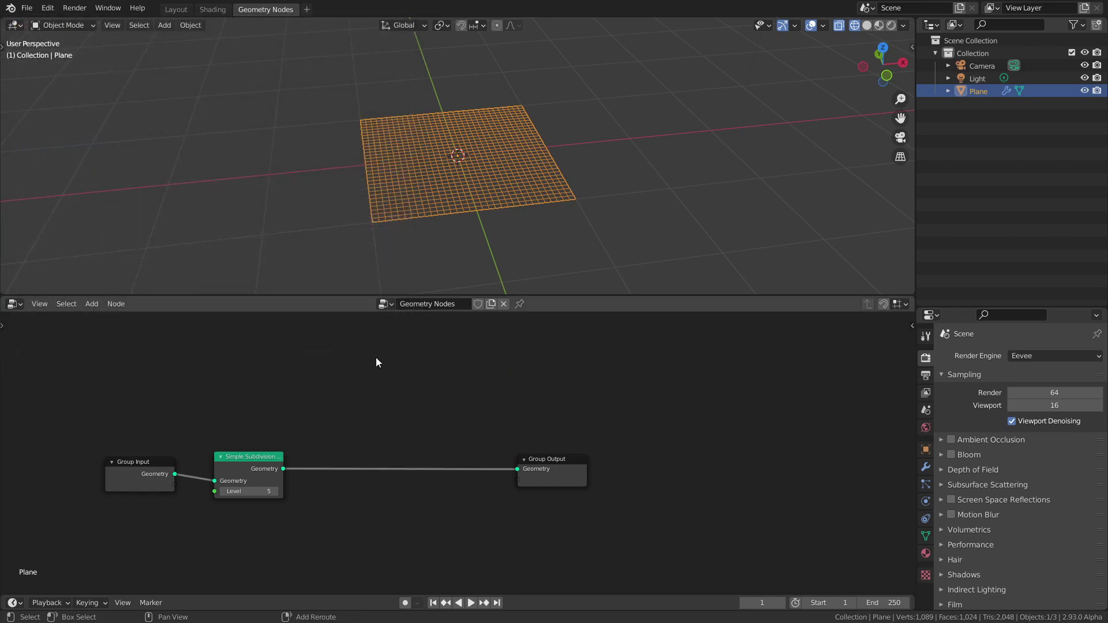
key(alt+f)
text(position length 0.5 * sine -> z)
key(Return)
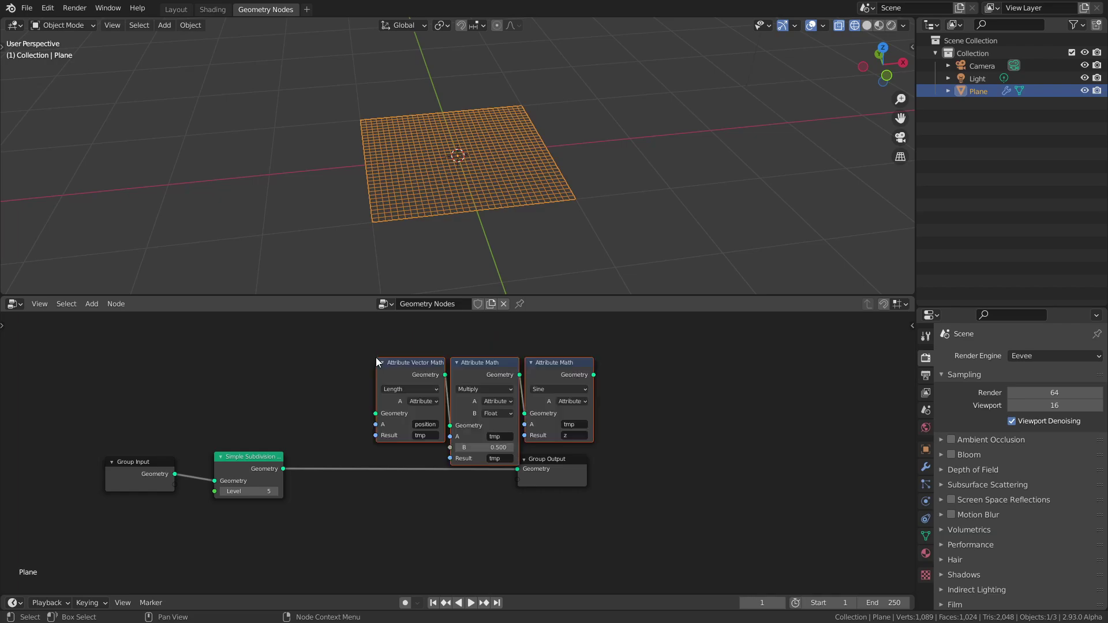
Step: Link Simple Subdivision into the Vector Math node and Sine into Group Output, then shift Group Output right
drag(438, 362, 357, 369)
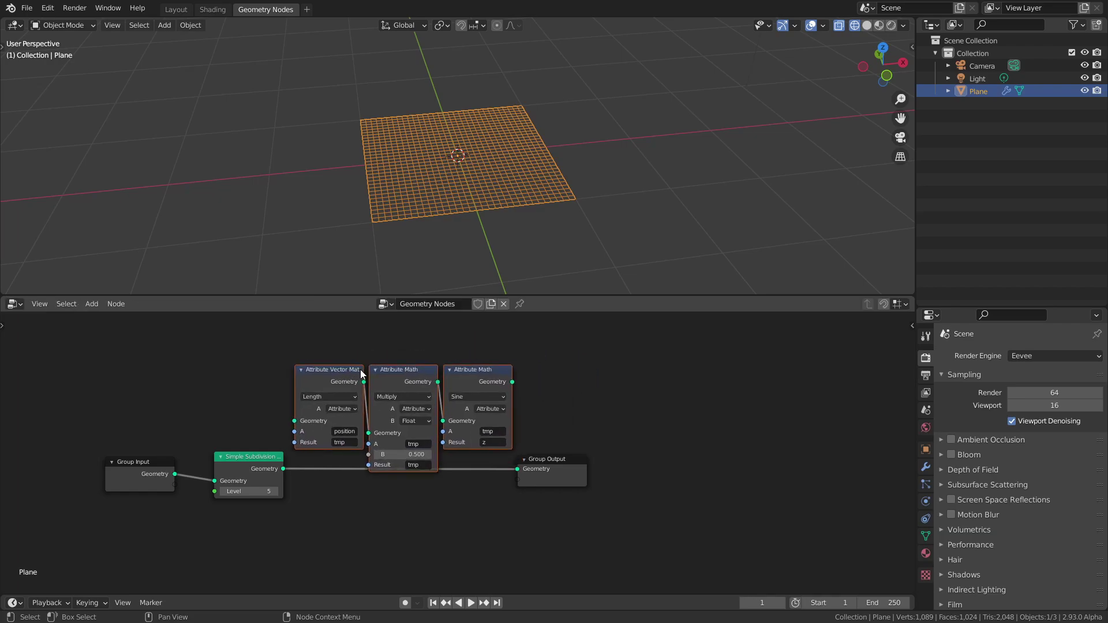
drag(283, 469, 295, 422)
drag(511, 381, 663, 460)
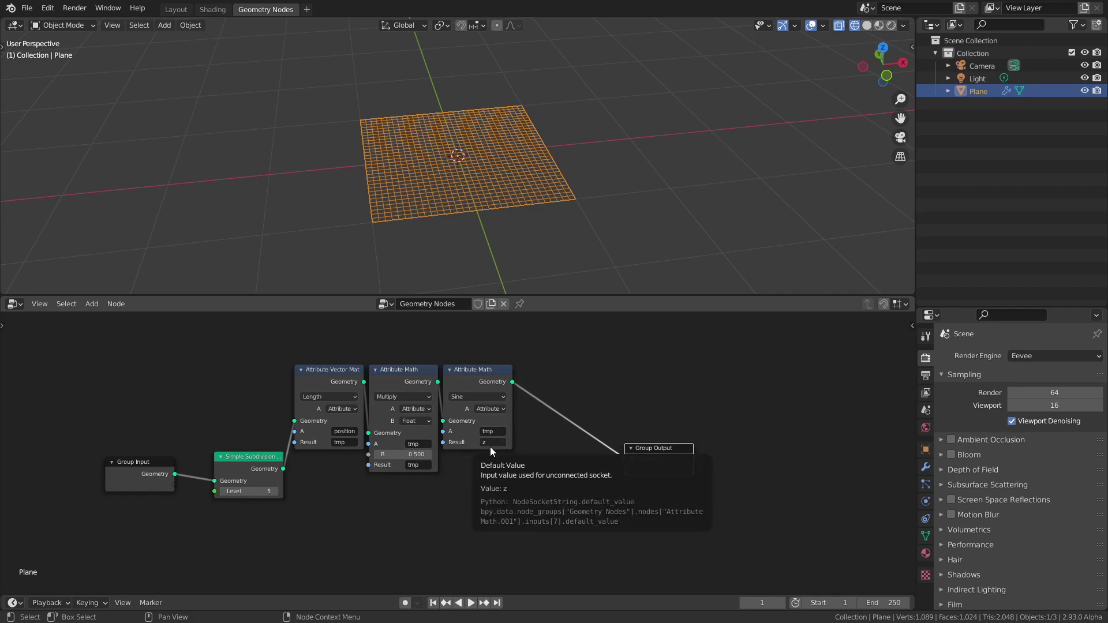
scroll(445, 172, up, 5)
scroll(445, 171, down, 3)
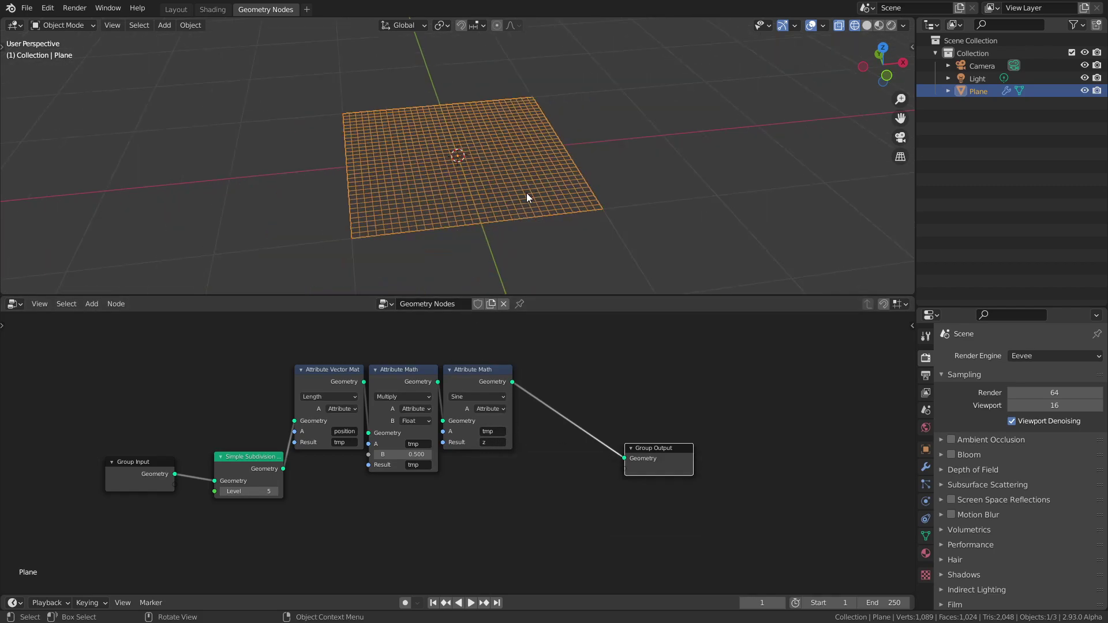
middle_drag(526, 193, 592, 254)
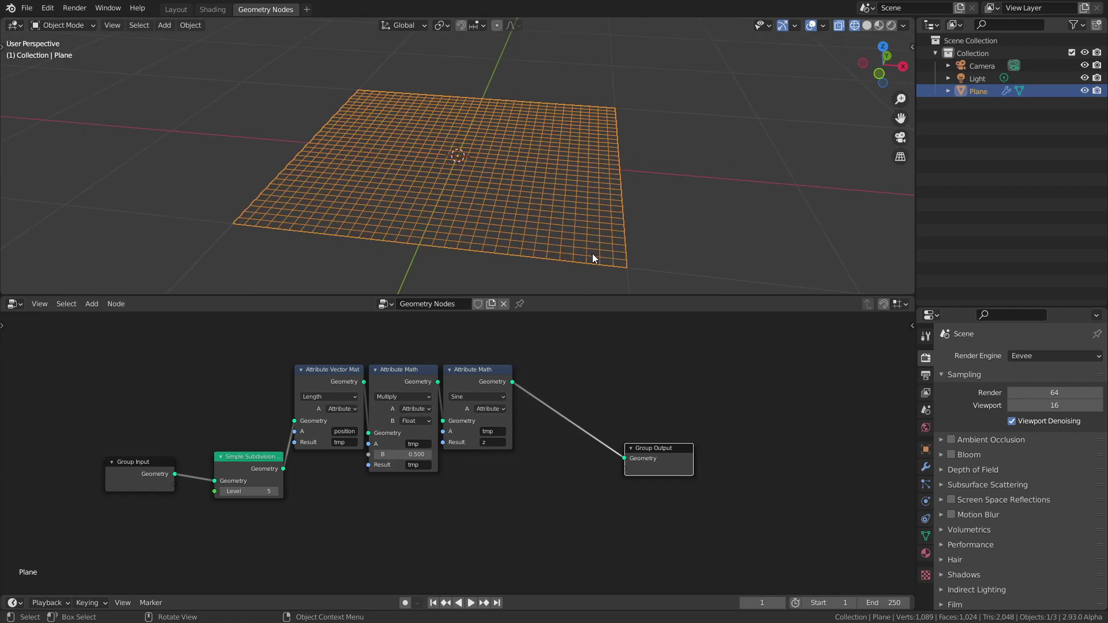
middle_drag(632, 370, 462, 346)
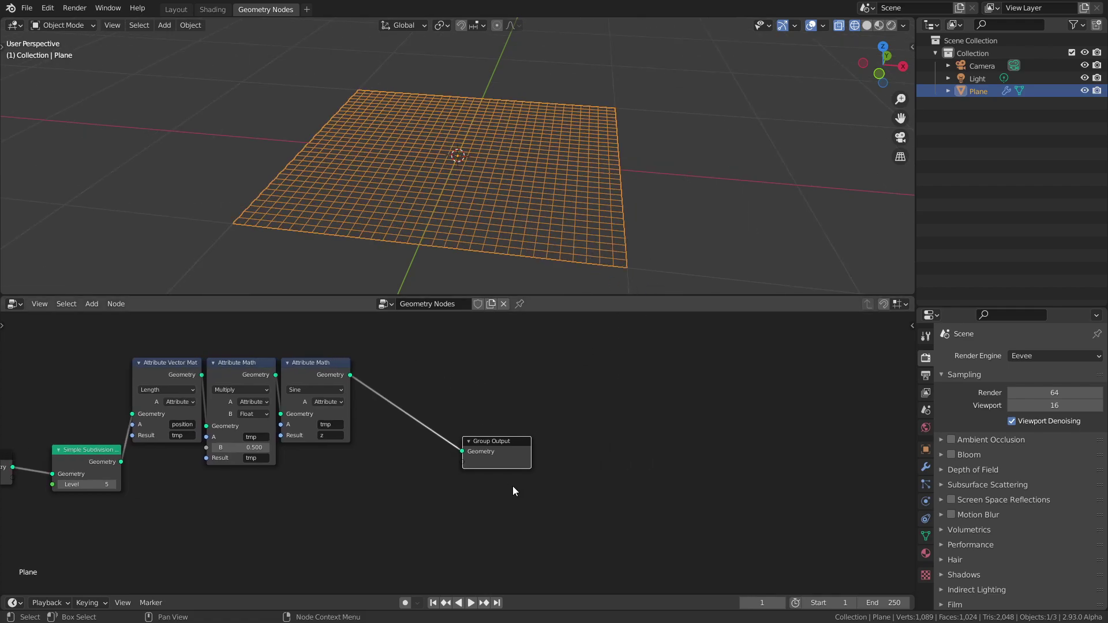
drag(490, 441, 602, 433)
scroll(439, 392, down, 2)
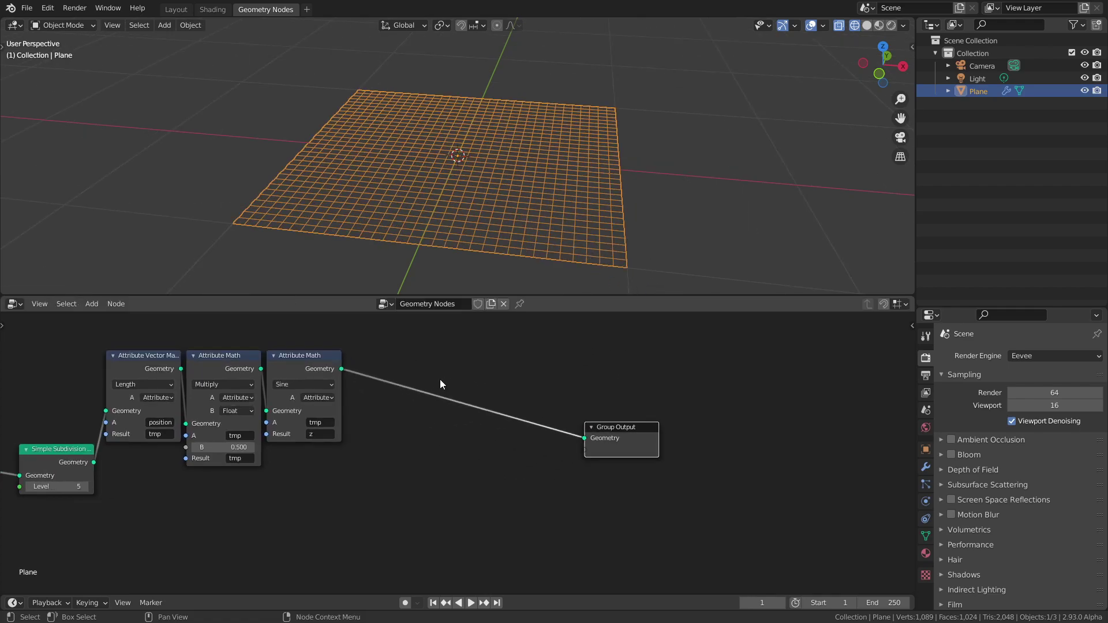
middle_drag(450, 363, 432, 400)
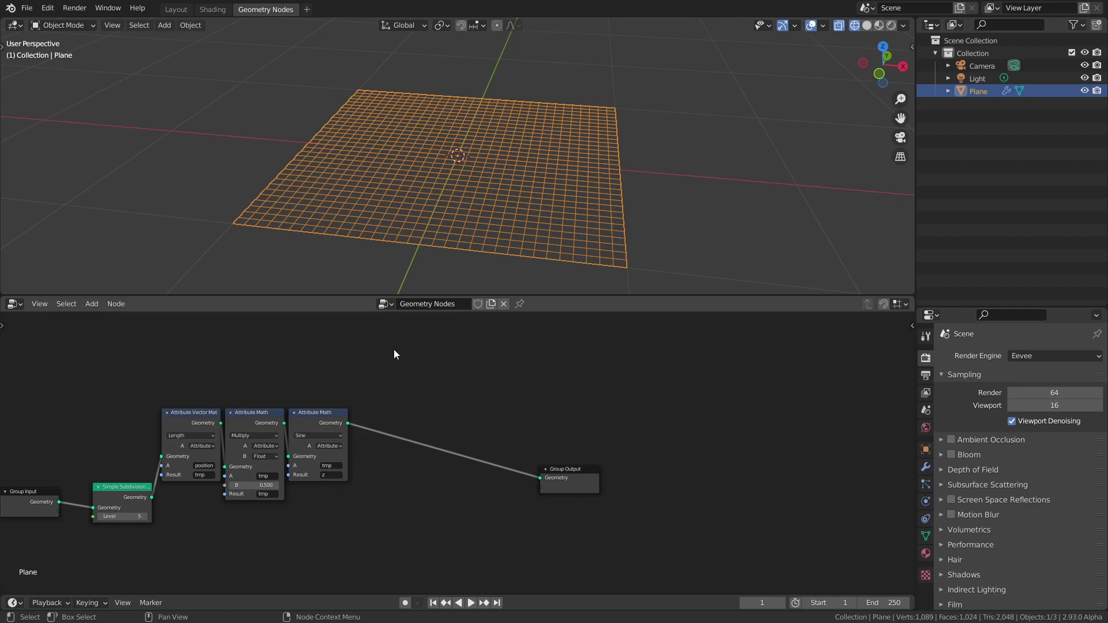
Step: Build Separate/Combine nodes via Alt+F formula 'position.xy (x y z) -> position' and feed in the Sine node's Geometry
key(alt+f)
text(position.xy (x y z)
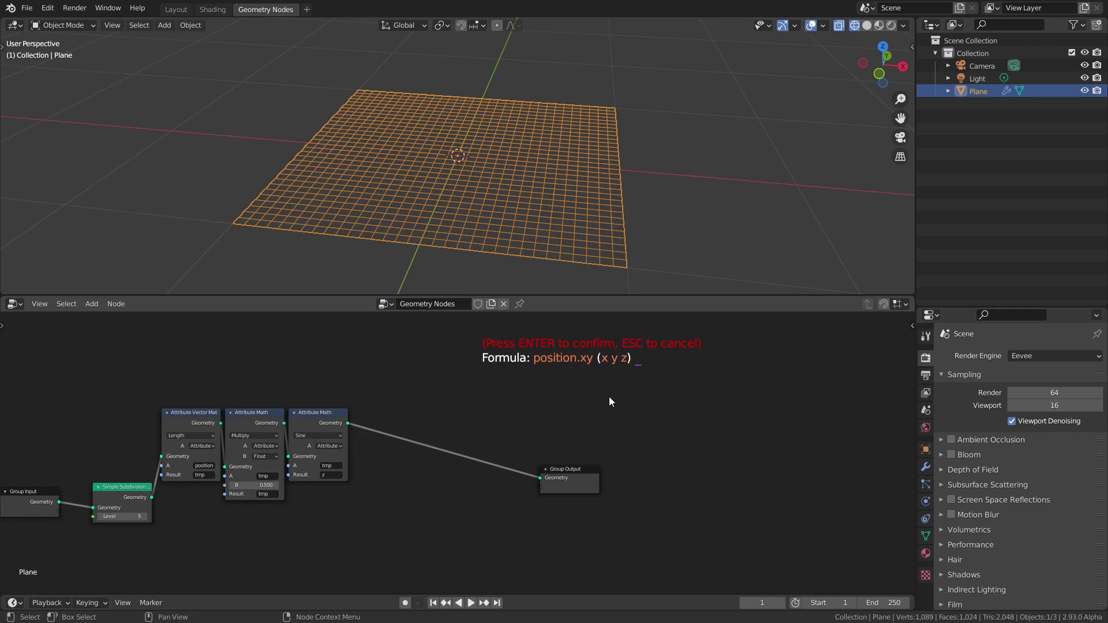
text(-> ps)
key(BackSpace)
text(osition)
key(Return)
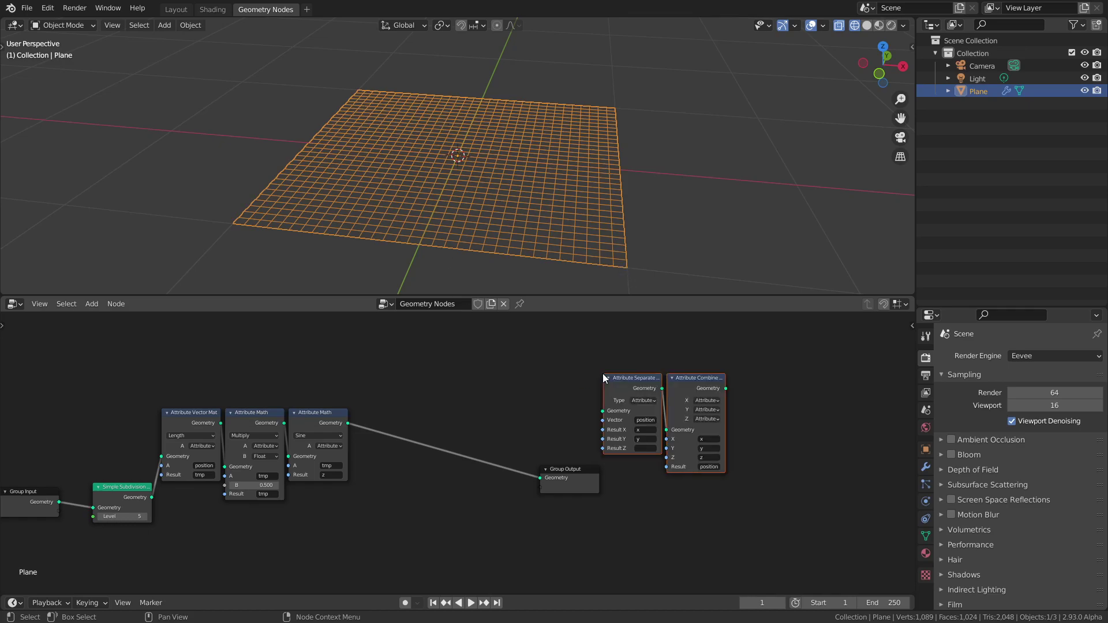
drag(602, 373, 411, 352)
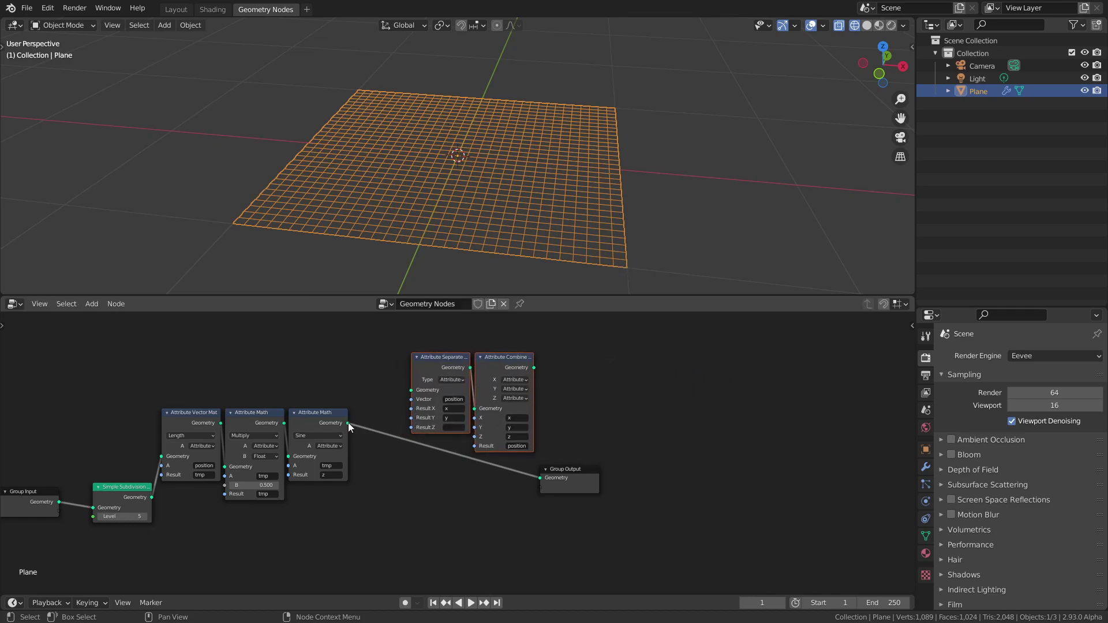
drag(348, 422, 410, 390)
Step: Connect Attribute Combine's Geometry output to the Group Output node
click(535, 369)
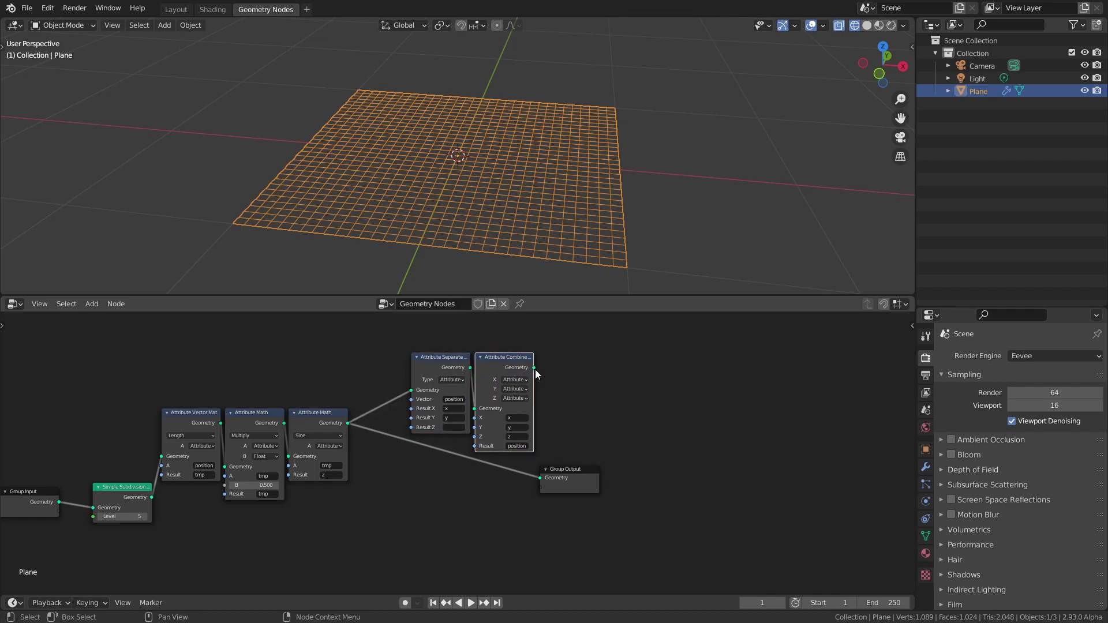
drag(535, 369, 637, 434)
middle_drag(555, 198, 438, 139)
middle_drag(221, 512, 310, 472)
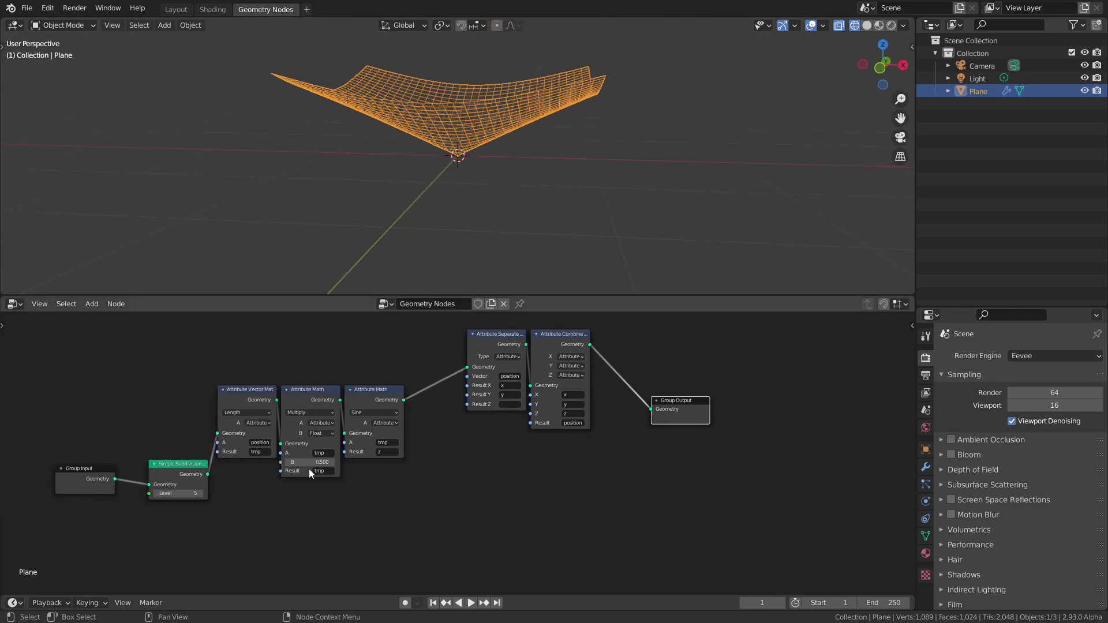
Step: Raise the Multiply node's factor to 6.000
drag(321, 462, 375, 462)
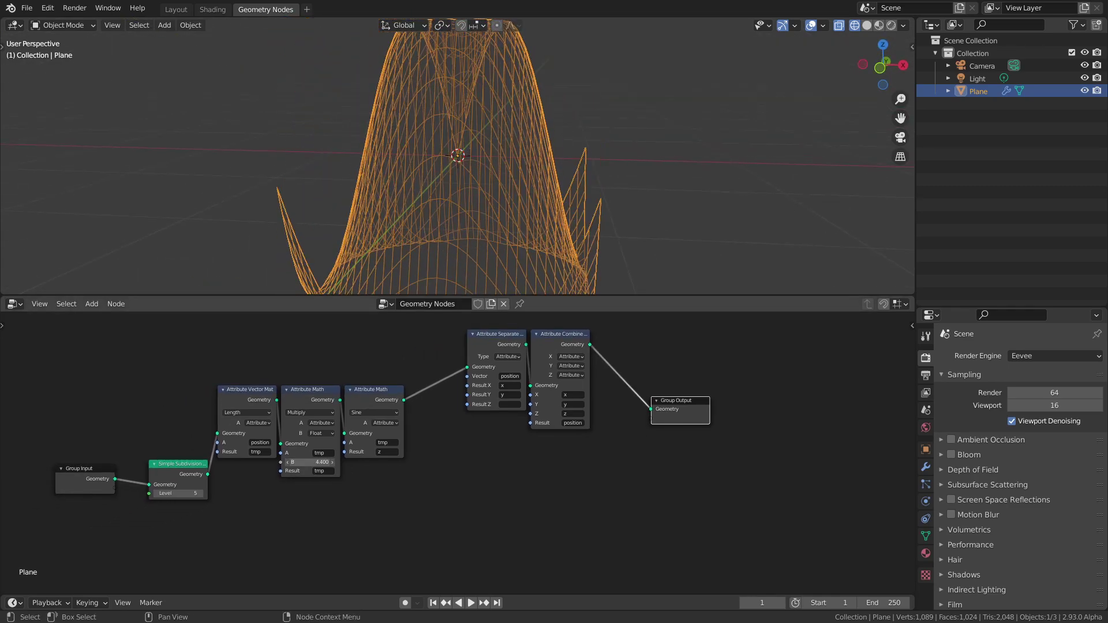
drag(310, 461, 346, 461)
scroll(492, 212, down, 3)
middle_drag(492, 212, 407, 217)
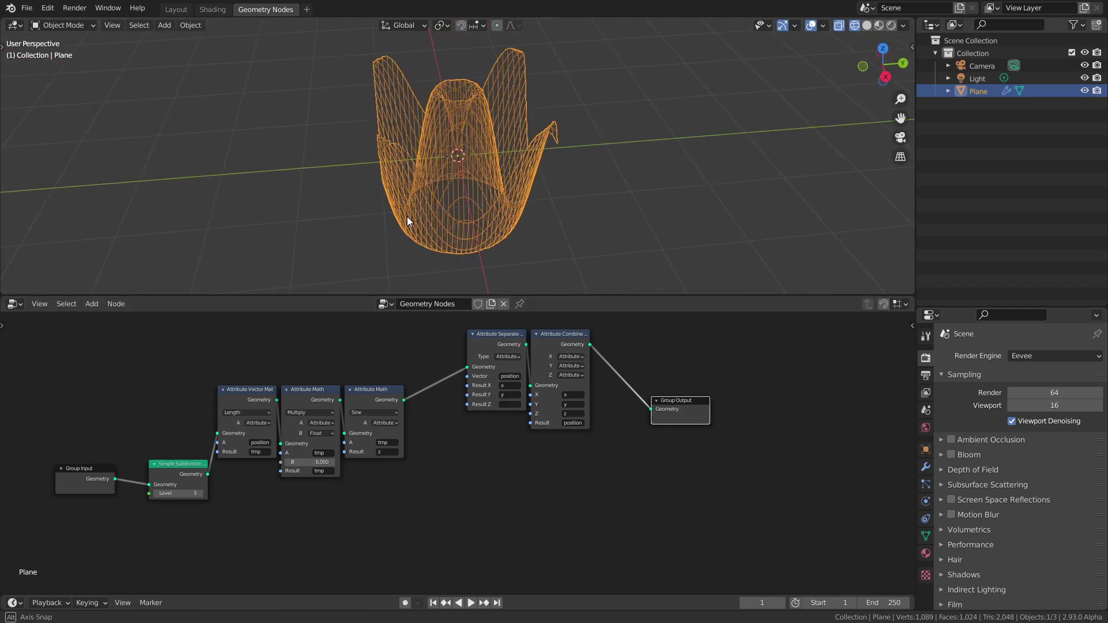
Step: Switch the Sine math node's operation to Cosine to shape the cup
click(380, 412)
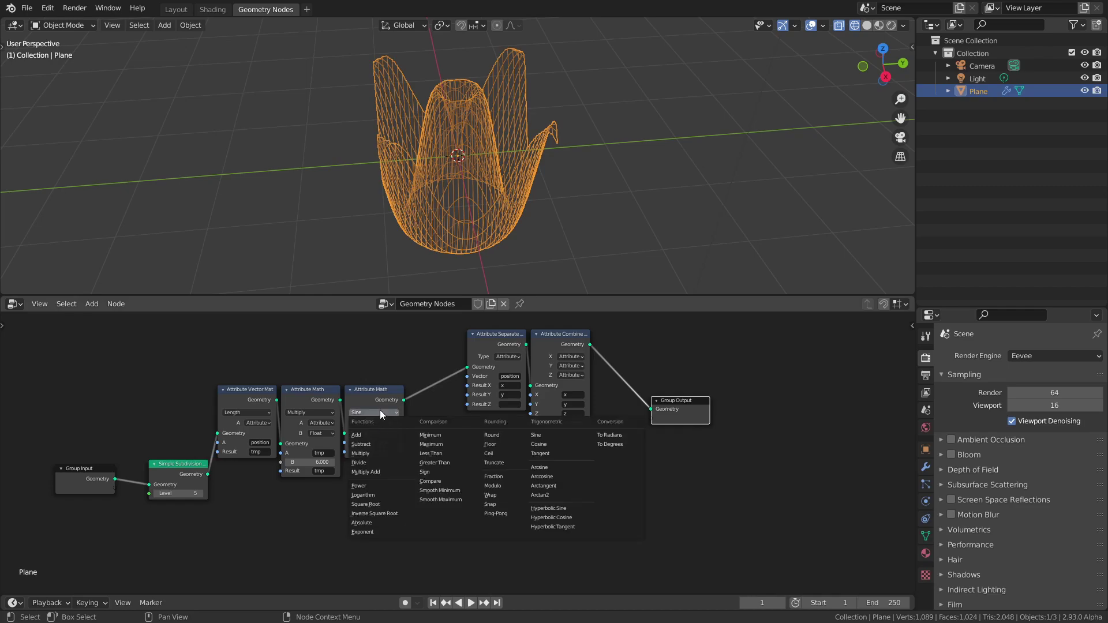
click(548, 443)
middle_drag(474, 236, 472, 168)
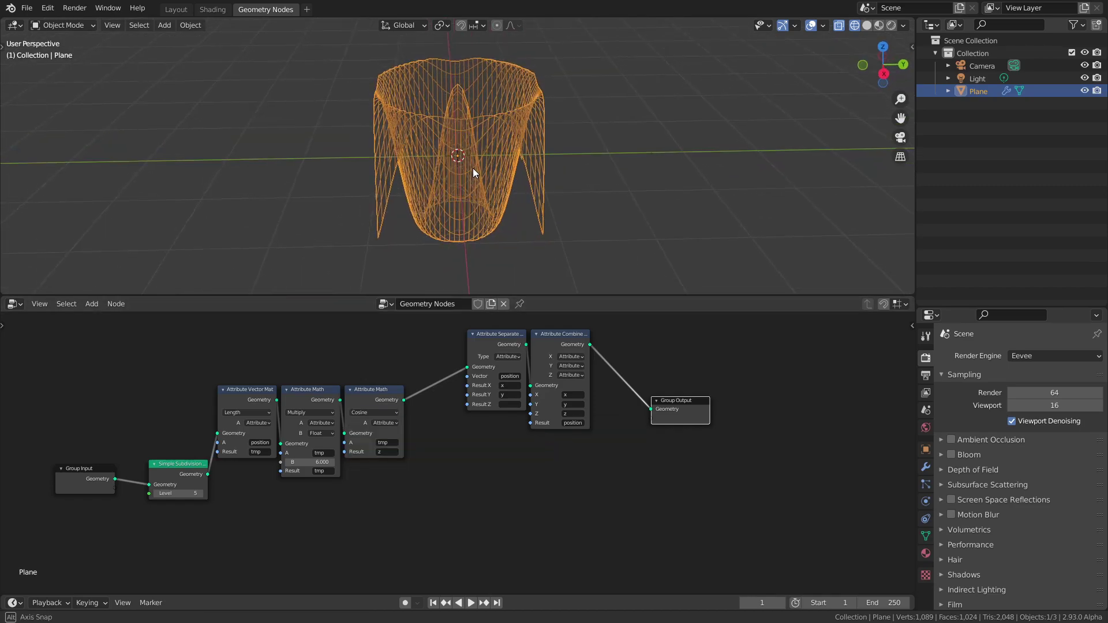
Step: In the Shading workspace, shade the cup smooth and set the viewport to Rendered
click(220, 12)
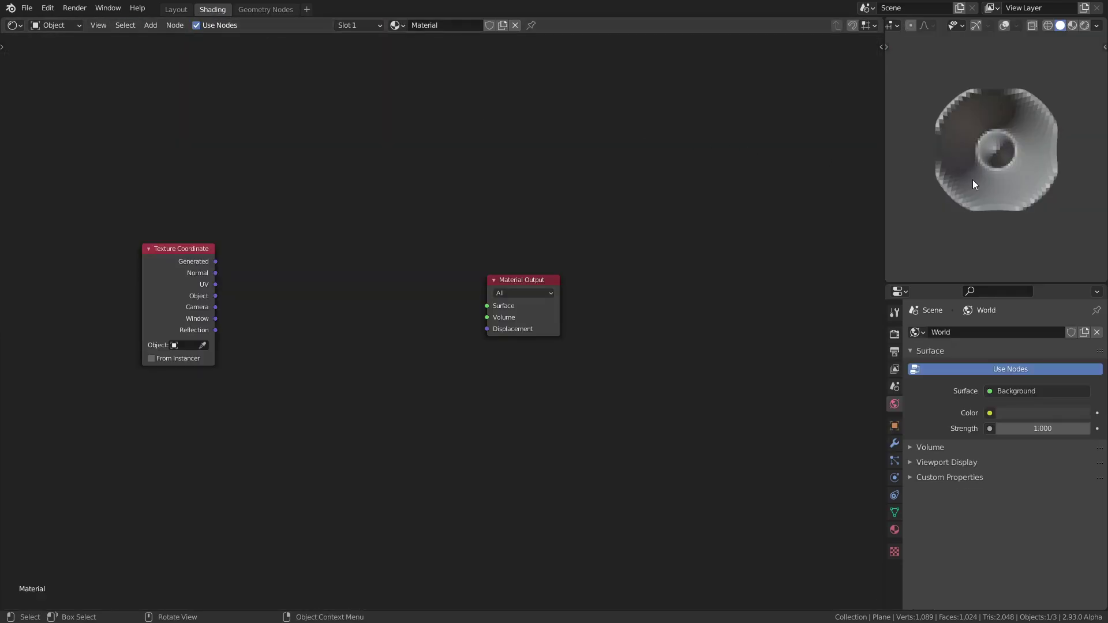
mouse_move(972, 179)
middle_down()
mouse_move(975, 137)
mouse_move(989, 136)
middle_up()
right_click(989, 136)
click(970, 138)
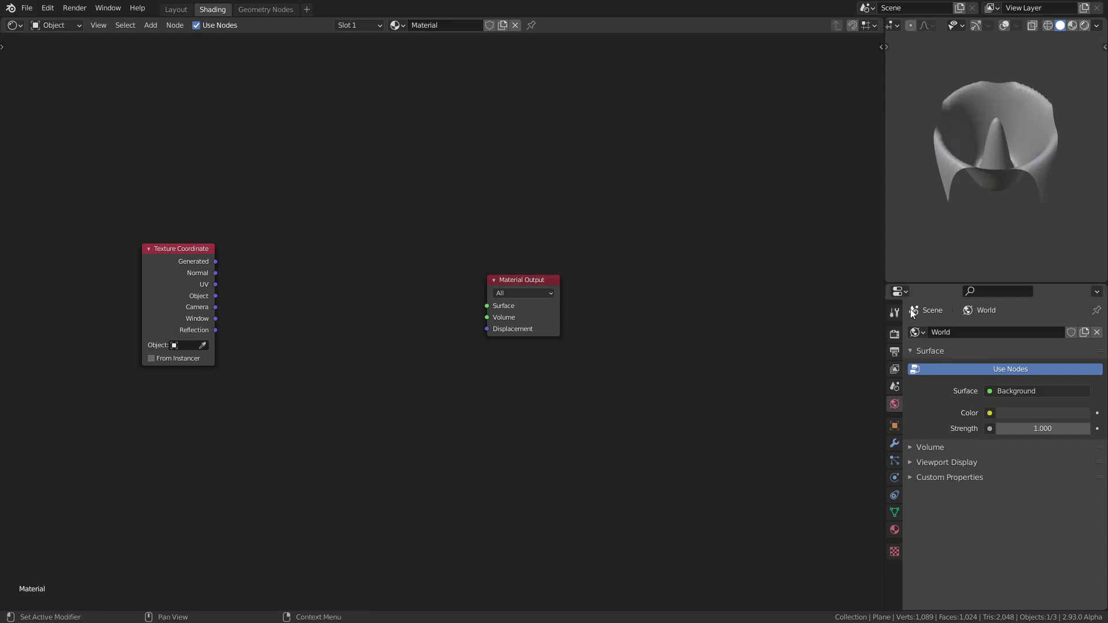
click(895, 334)
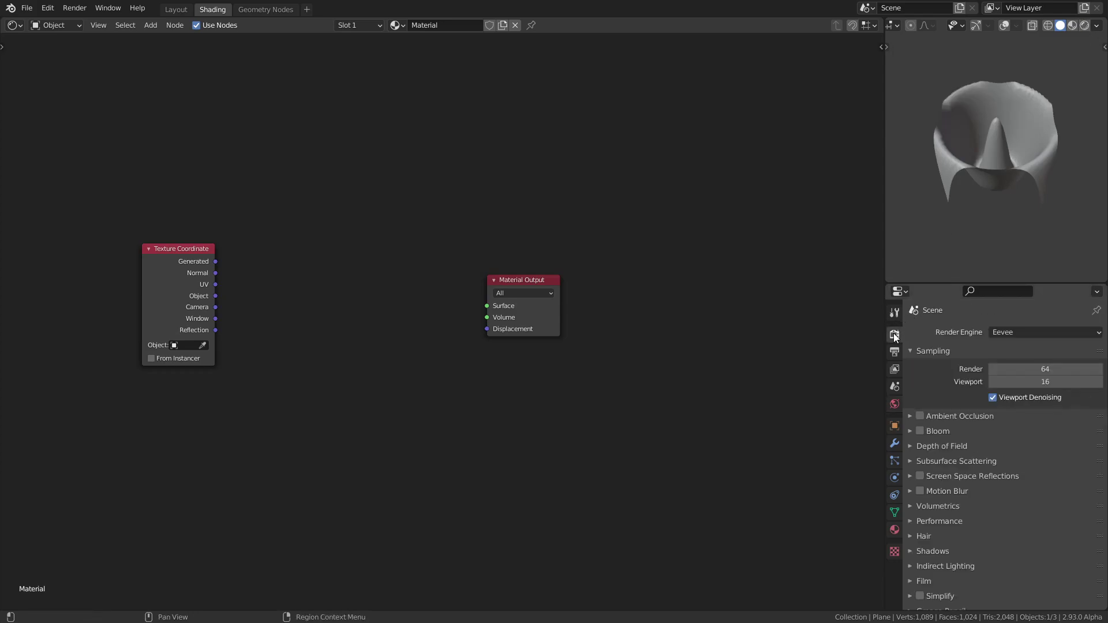
click(1084, 28)
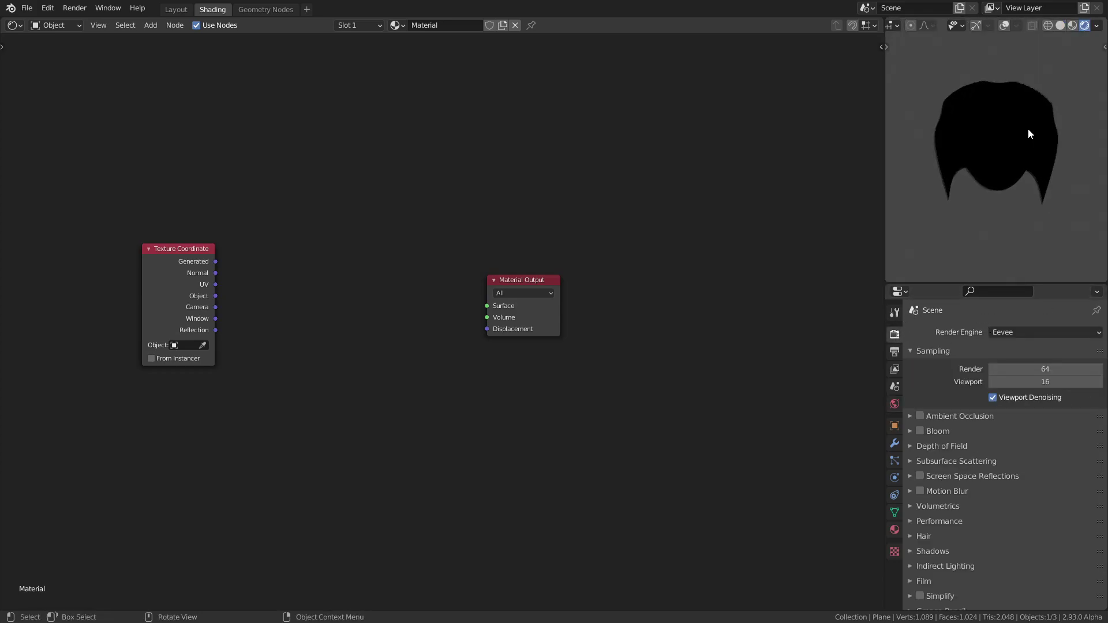
Step: Add a Principled BSDF node and link its BSDF output to the Material Output's Surface
key(shift+a)
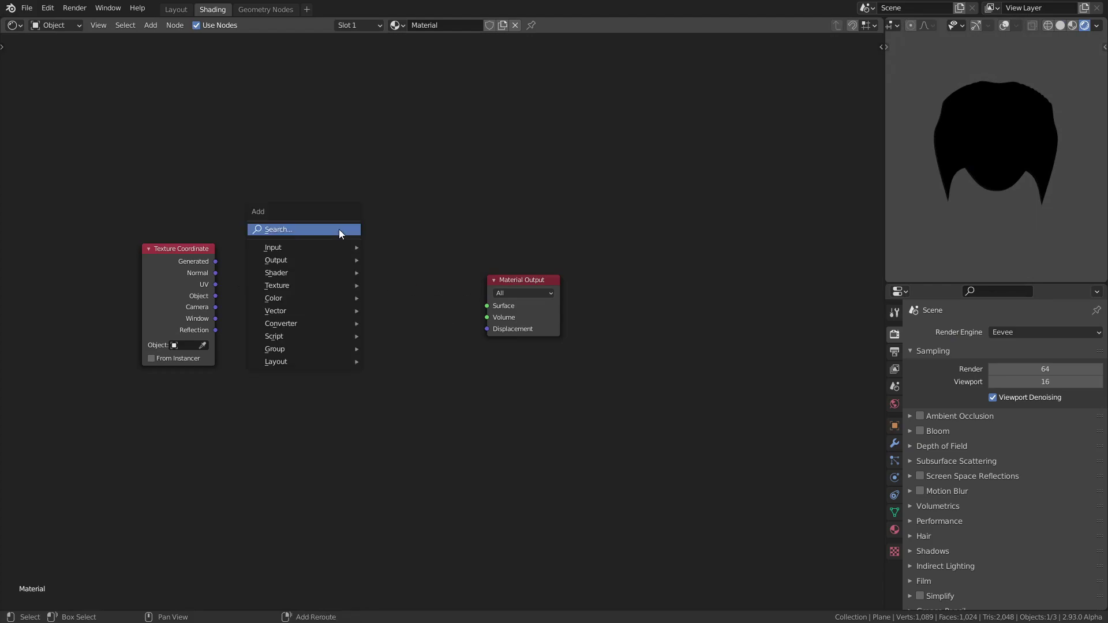
mouse_move(293, 274)
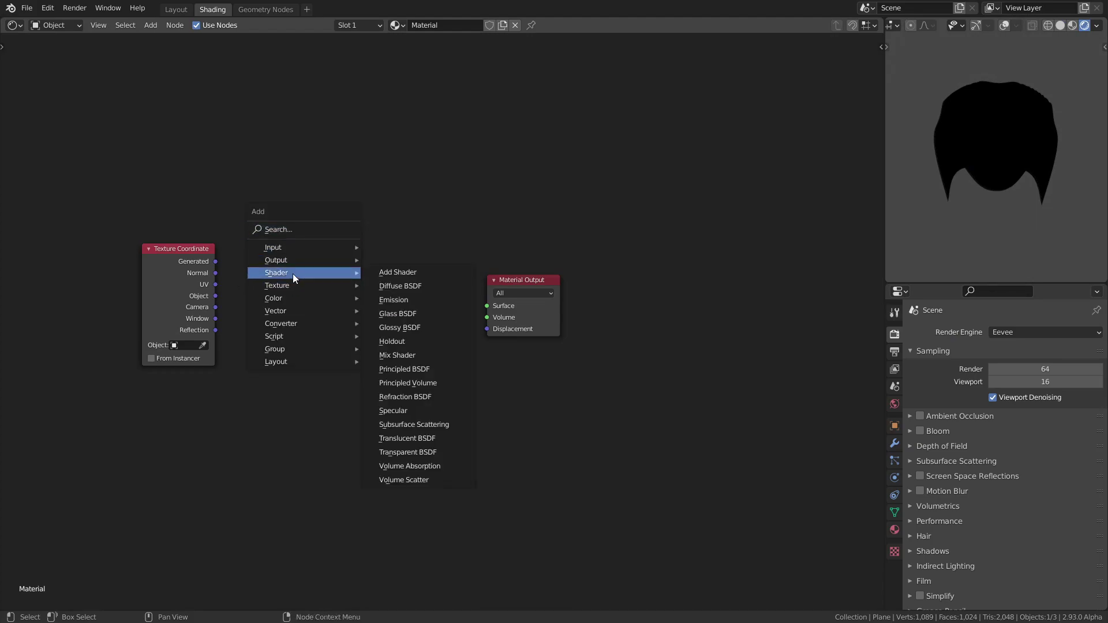
click(432, 369)
click(324, 244)
drag(459, 269, 546, 262)
drag(403, 257, 451, 253)
Step: Open the Node Wrangler math formula prompt
key(shift+a)
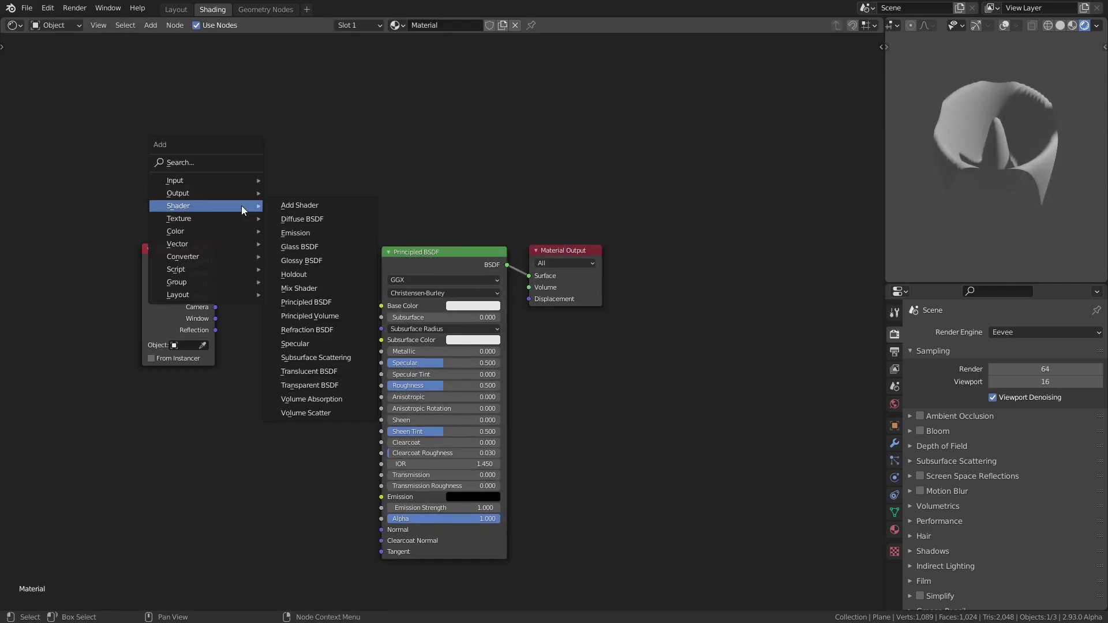
mouse_move(221, 254)
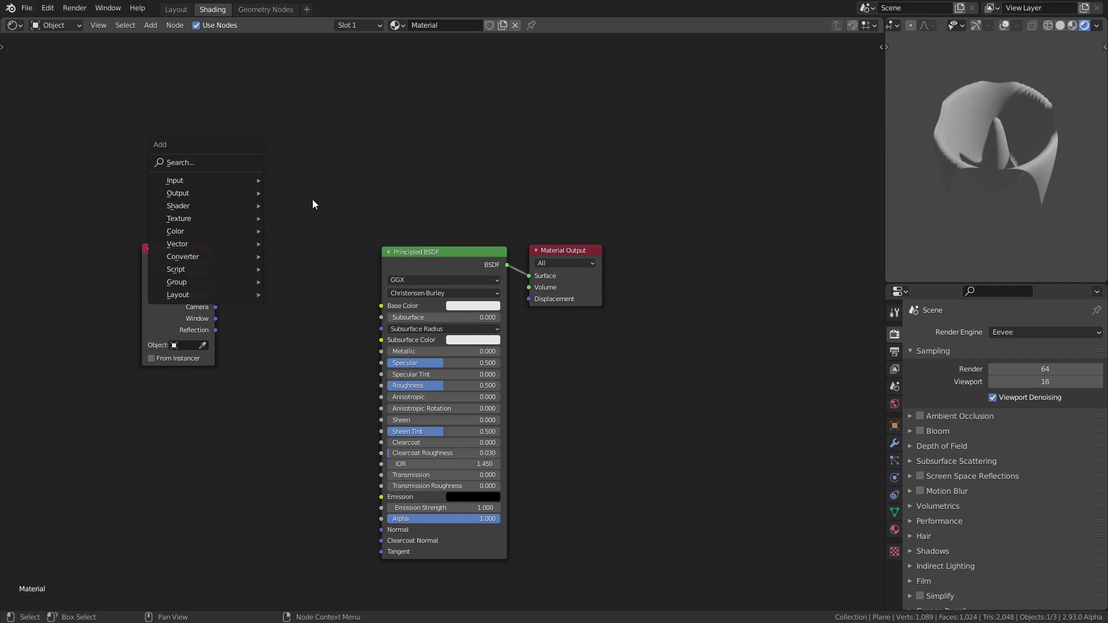
key(shift+a)
mouse_move(234, 174)
key(Escape)
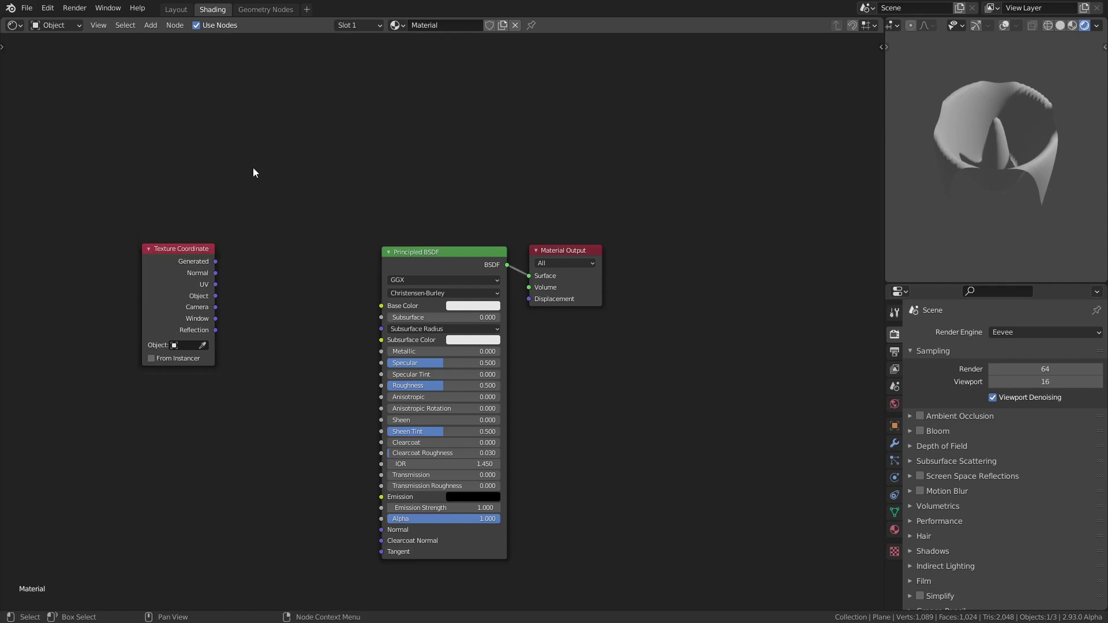
key(alt+f)
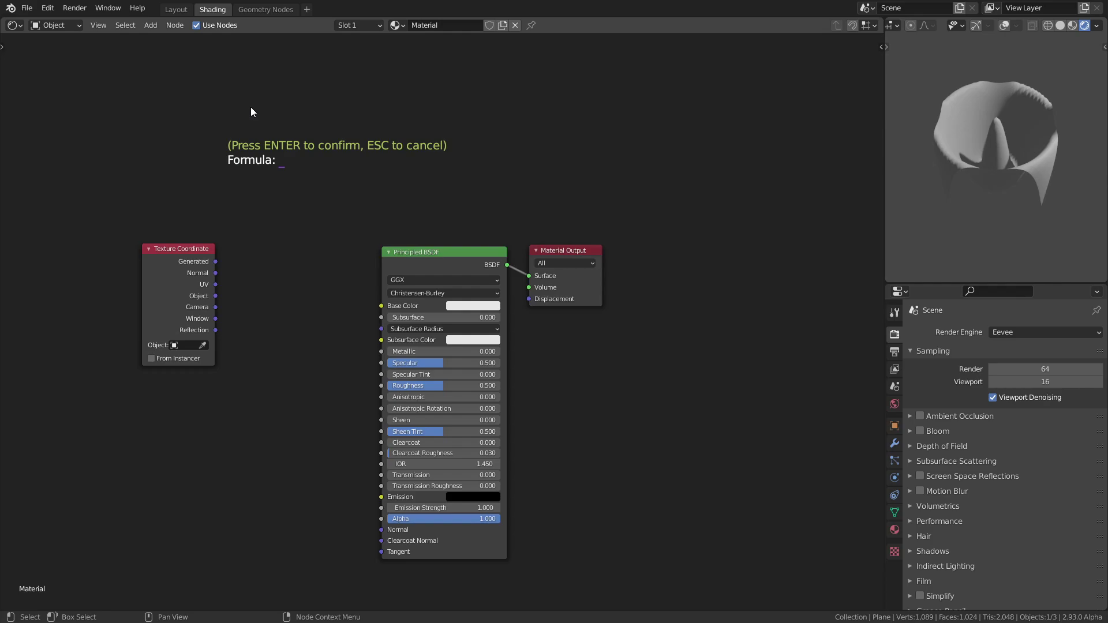
Step: Create math nodes from the formula '(1 1 0) v* length 5 /' and position them
text((1 1 0) v* length)
text(5 /)
key(Return)
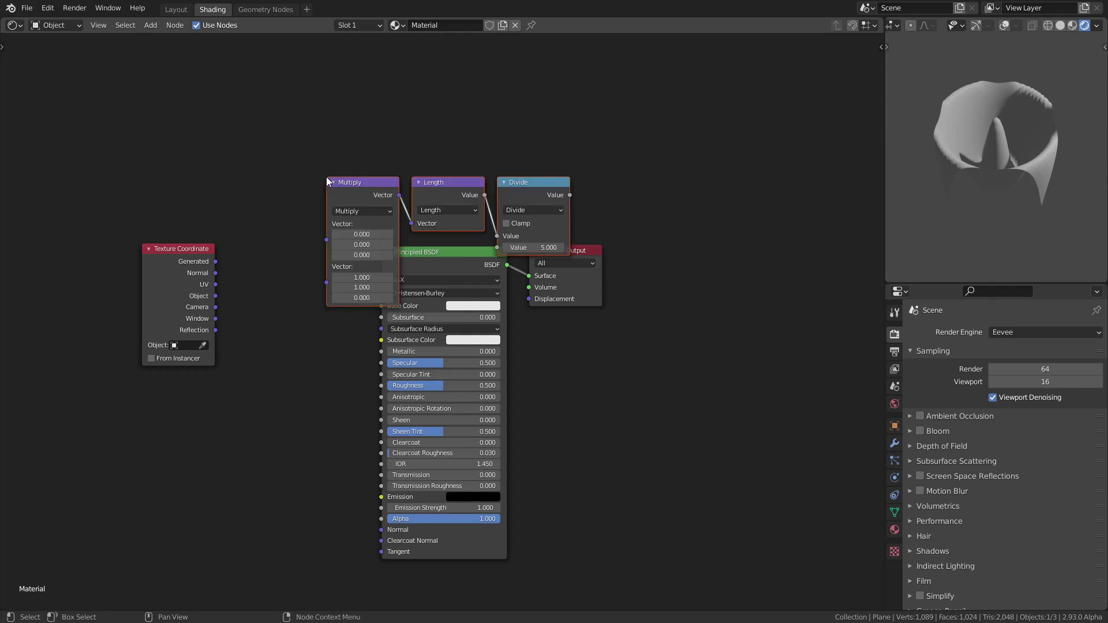
scroll(326, 176, up, 1)
drag(326, 177, 212, 167)
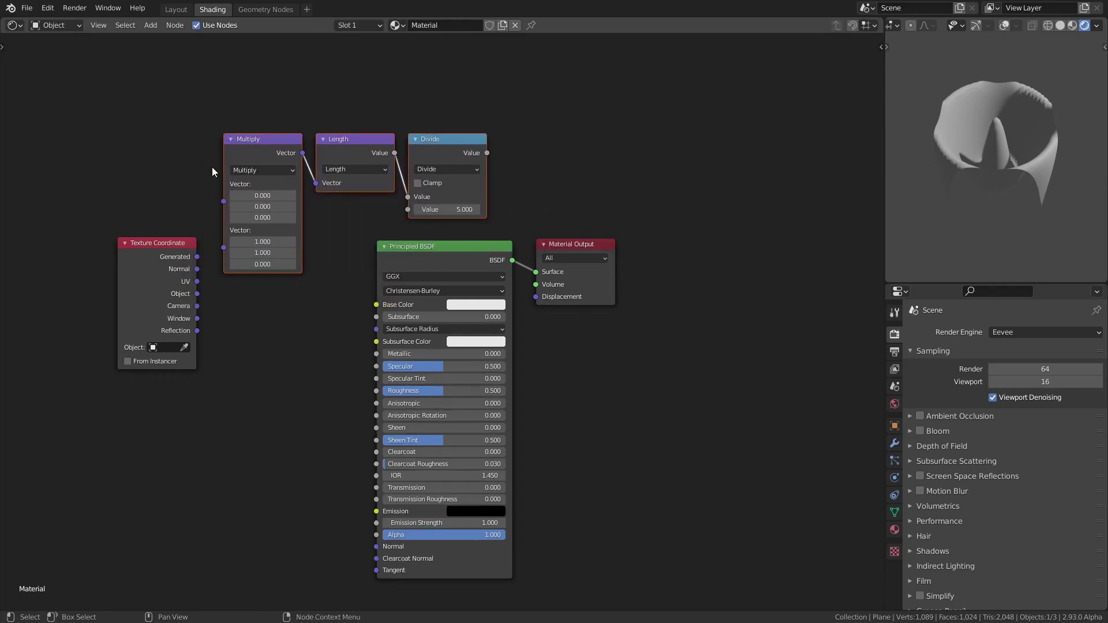
scroll(188, 248, down, 1)
Step: Link Texture Coordinate's Object into Multiply and Divide's Value into Base Color
drag(249, 301, 269, 226)
drag(267, 134, 461, 233)
key(g)
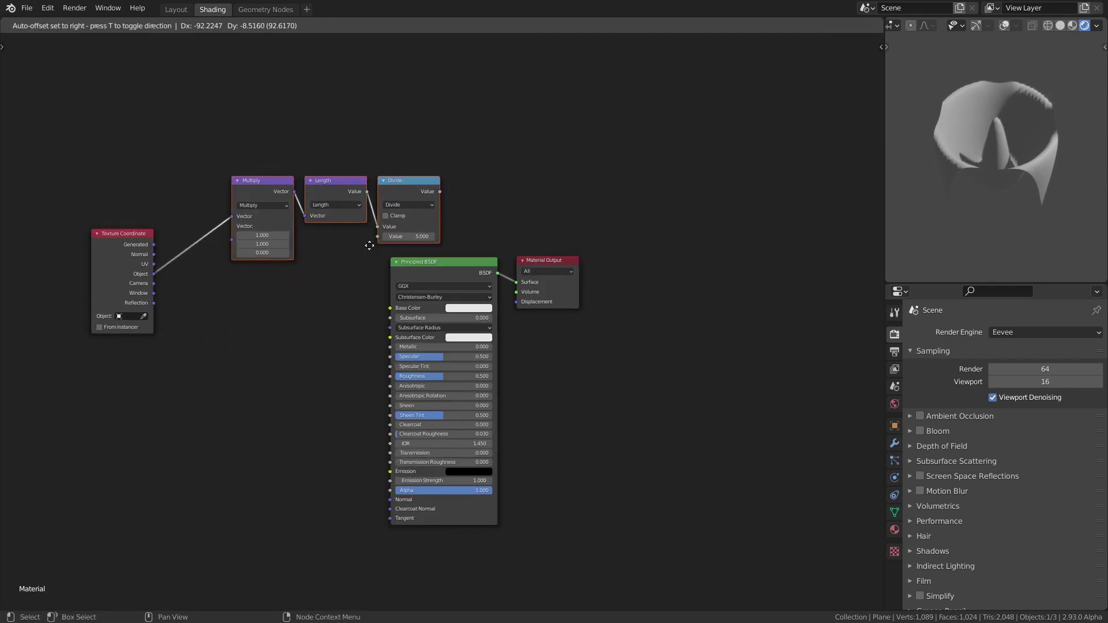
click(351, 289)
drag(365, 250, 396, 311)
Step: Move Principled BSDF and Material Output up-right and view the radially shaded cup
scroll(448, 206, down, 2)
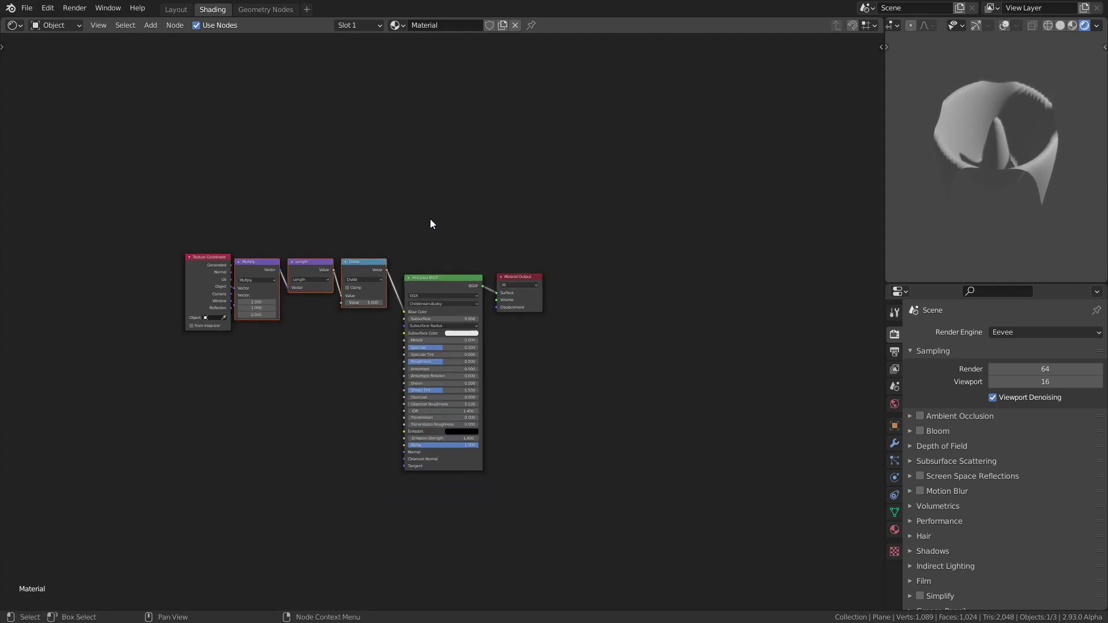
key(g)
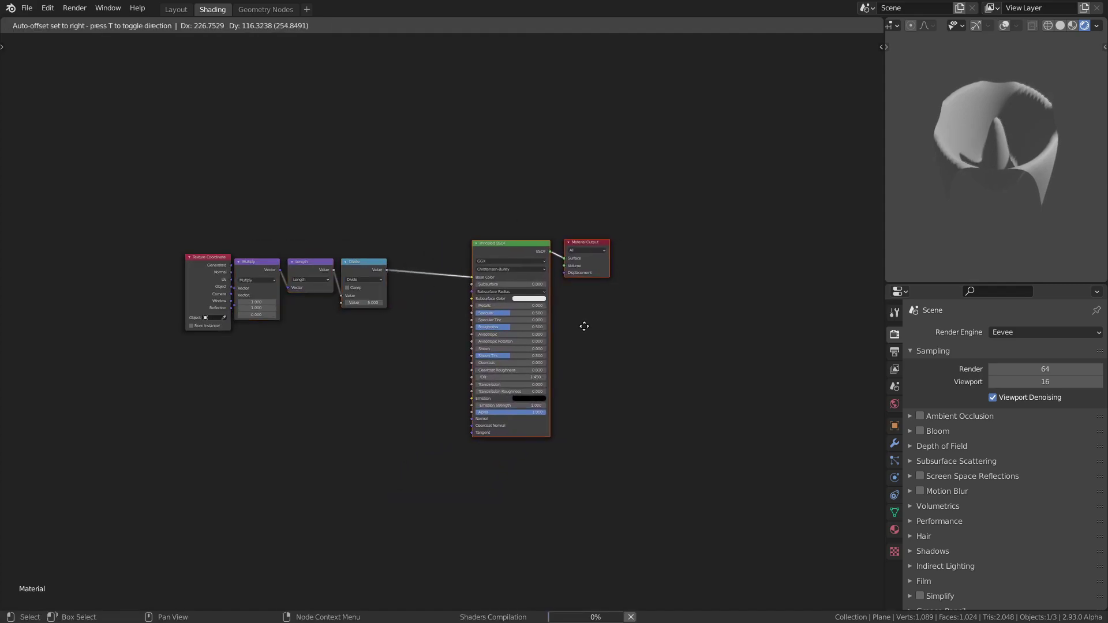
click(584, 326)
scroll(978, 199, up, 3)
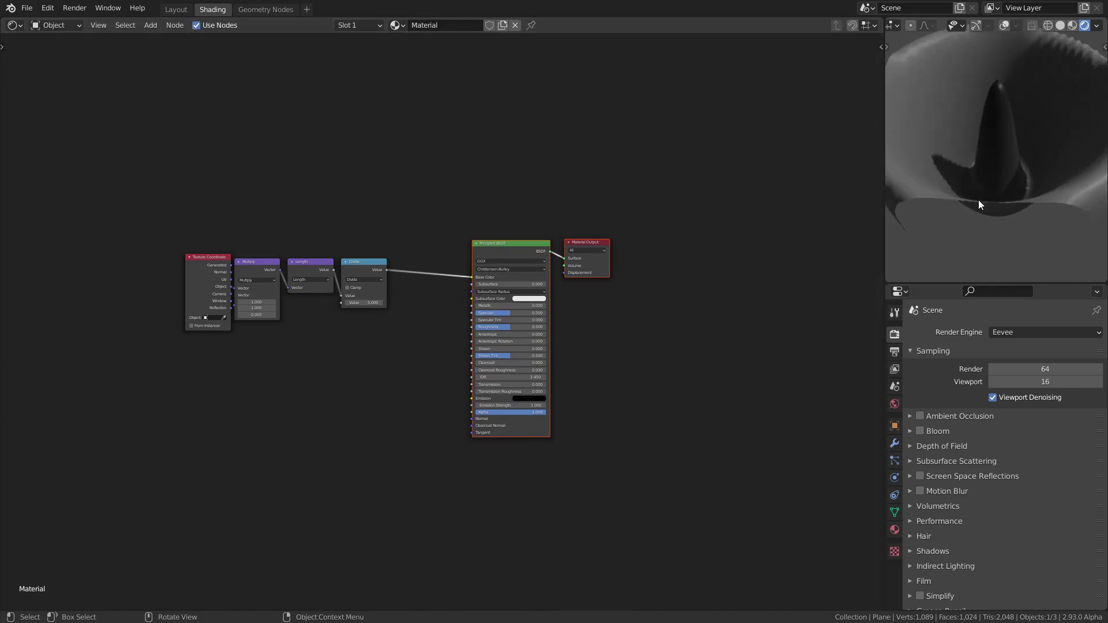
middle_drag(971, 193, 992, 188)
scroll(396, 202, up, 2)
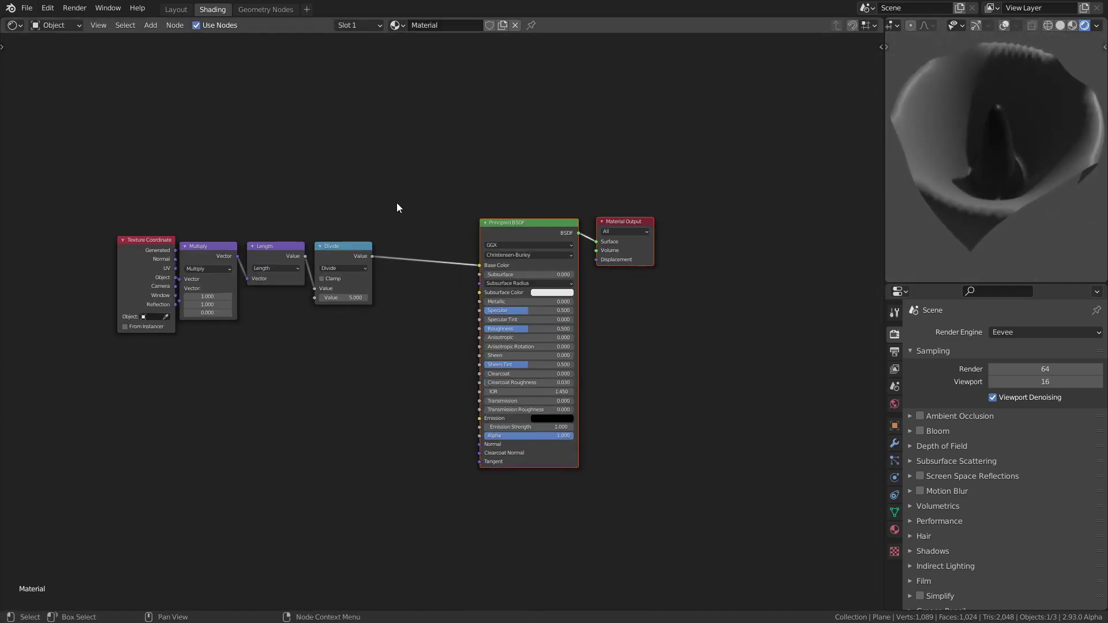
Step: Insert a Combine HSV node on the Divide-to-Base Color link with S and V at 1.000
key(shift+a)
mouse_move(386, 199)
mouse_move(331, 247)
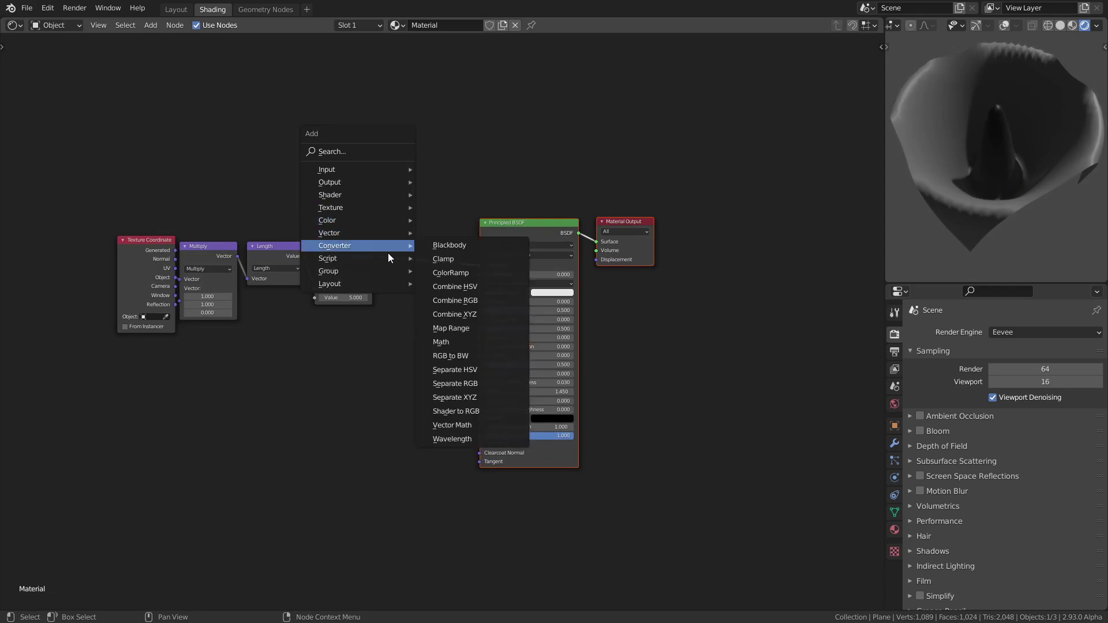
click(468, 286)
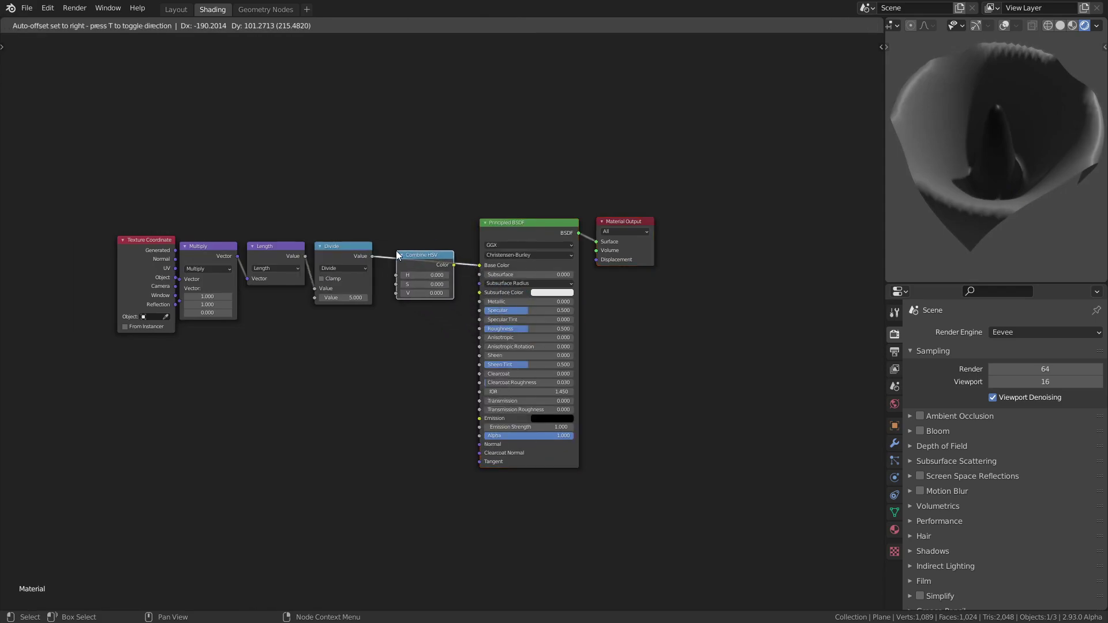
click(396, 251)
drag(440, 290, 443, 286)
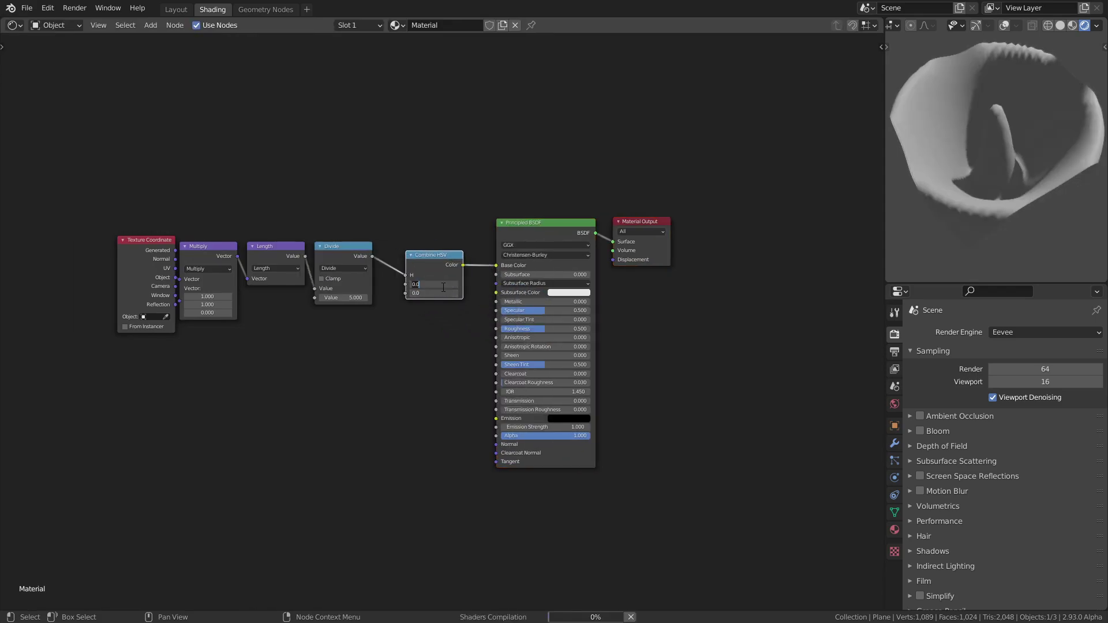
text(1)
key(Return)
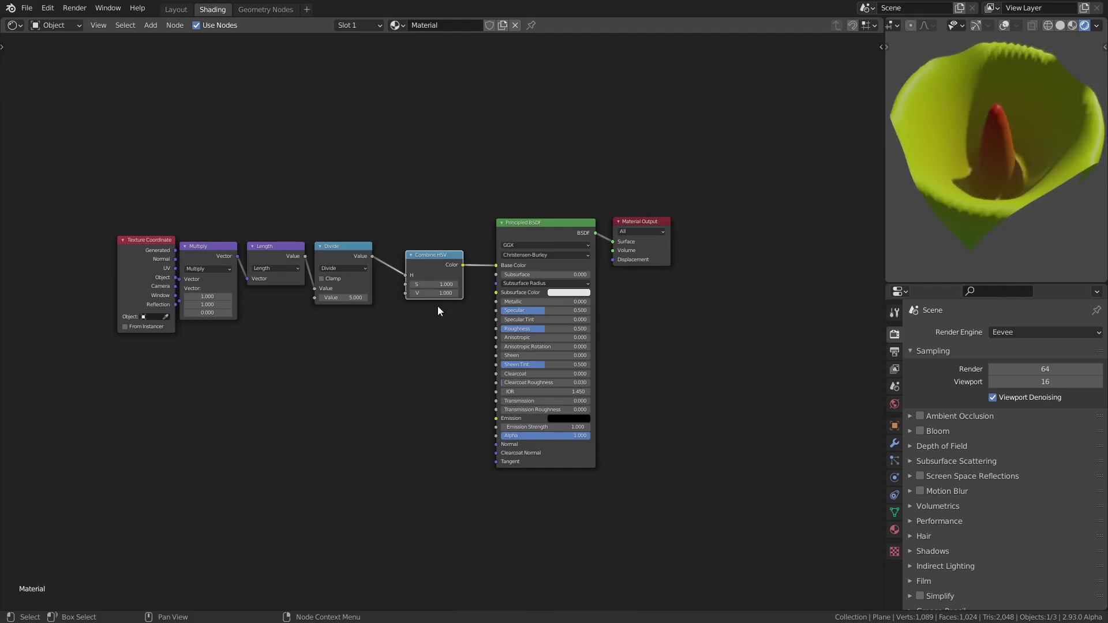
middle_drag(1001, 168, 961, 153)
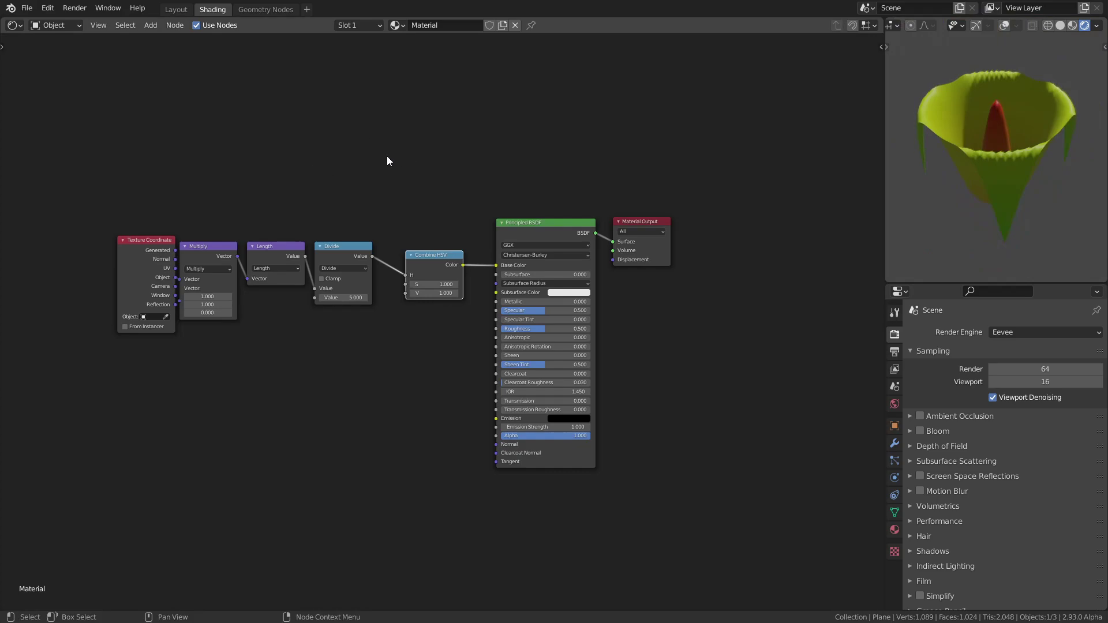
middle_drag(405, 155, 372, 164)
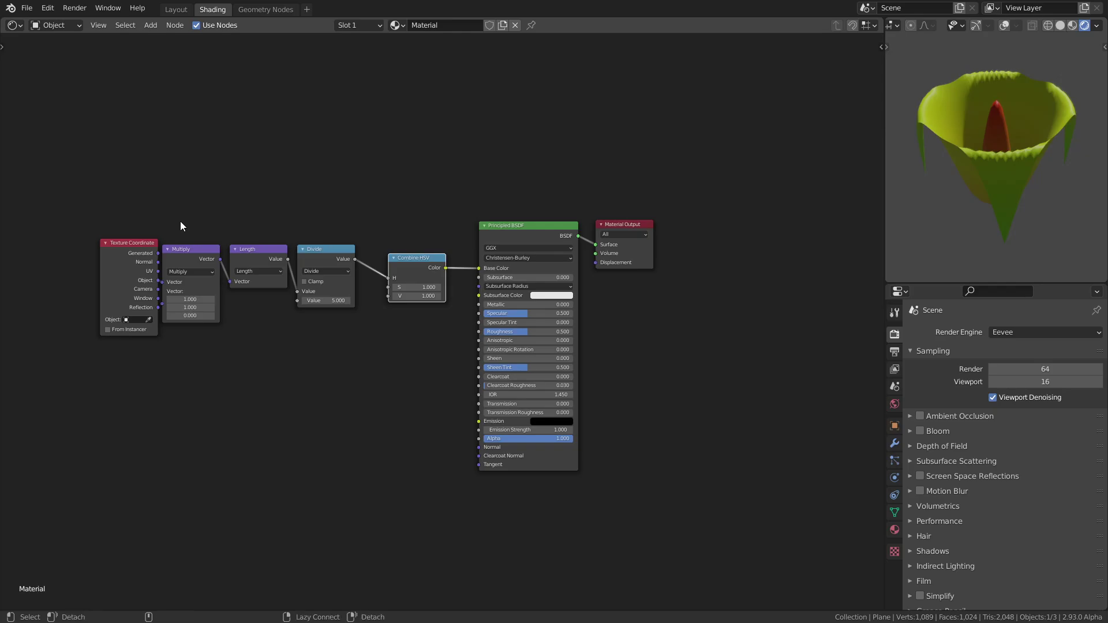
Step: Switch to Firefox and open the Blender-Add-ons repository's Issues page
key(alt+Tab)
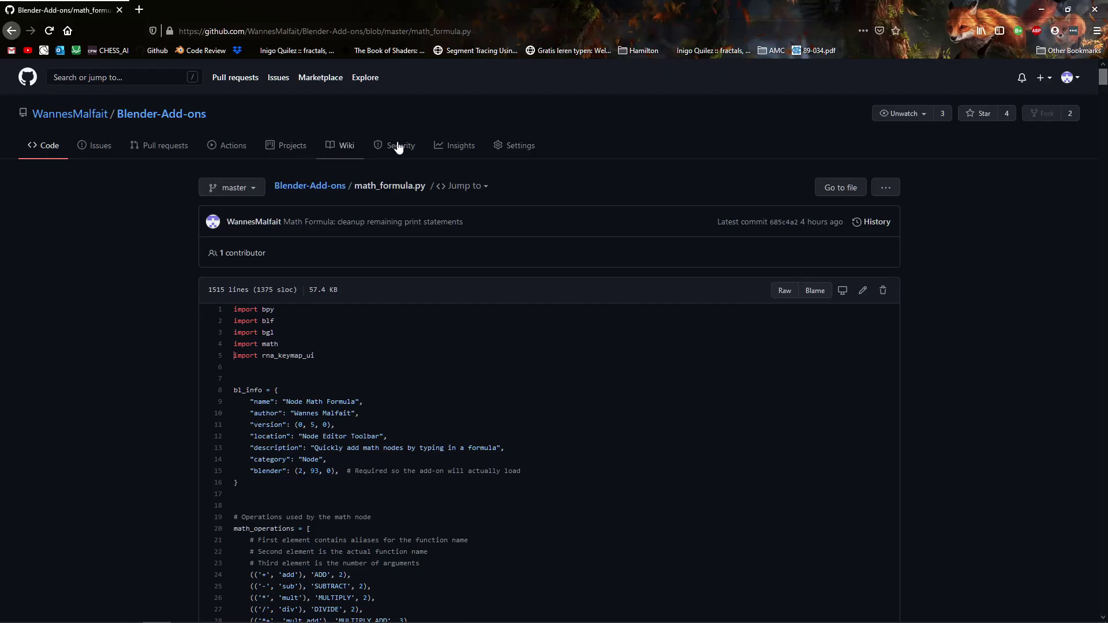
click(99, 146)
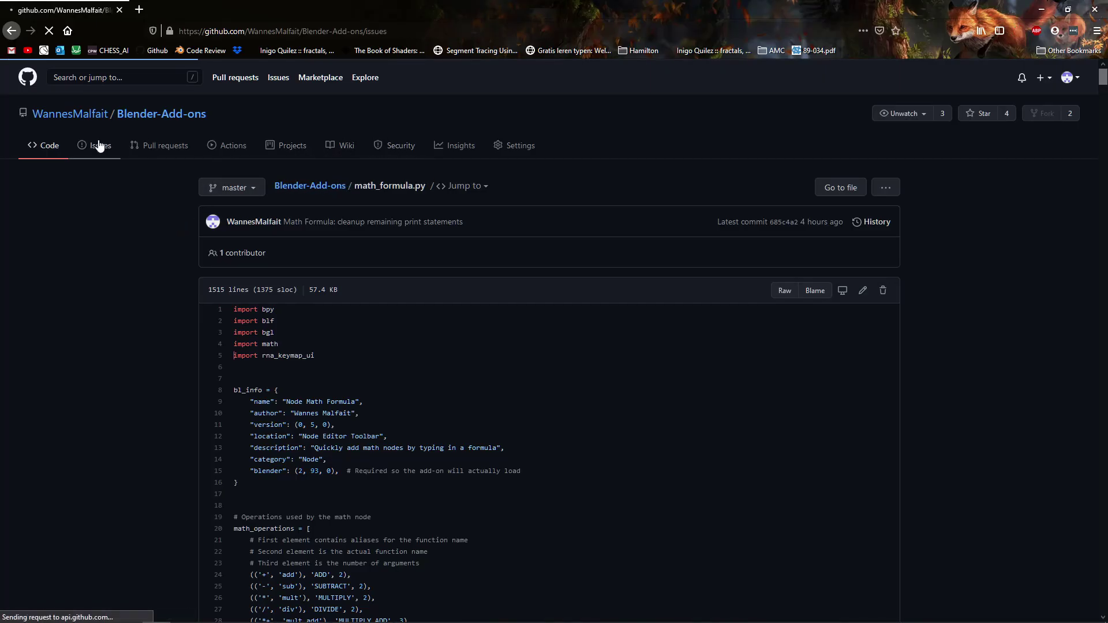